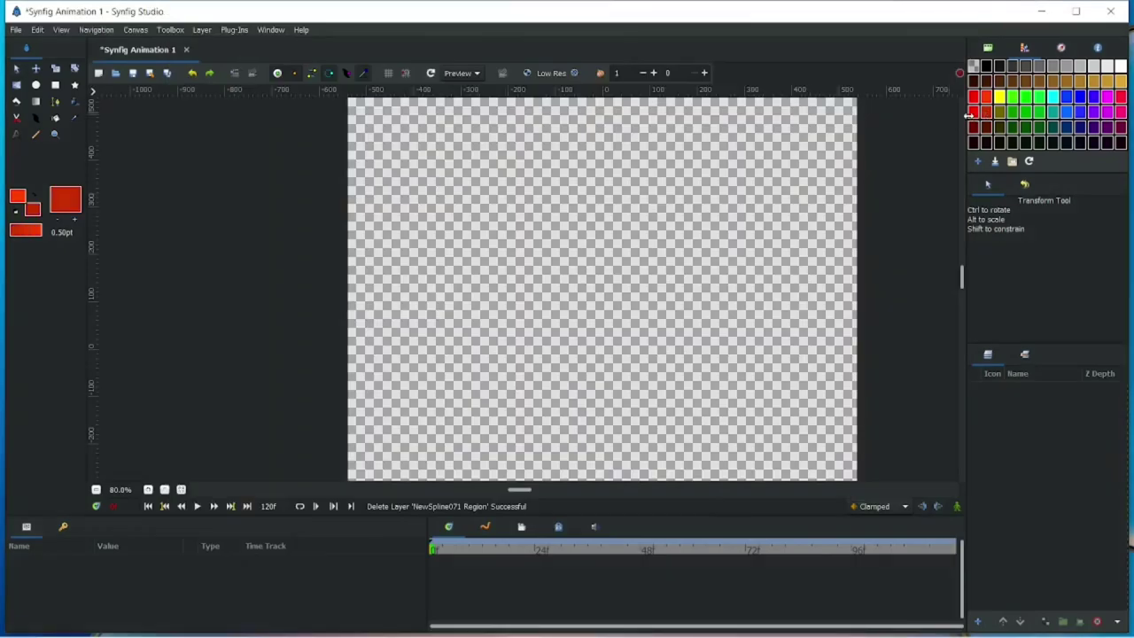
# Draw the red rounded body as a closed spline region
pyautogui.press('b')
pyautogui.click(466, 259)
pyautogui.click(503, 209)
pyautogui.click(466, 262)
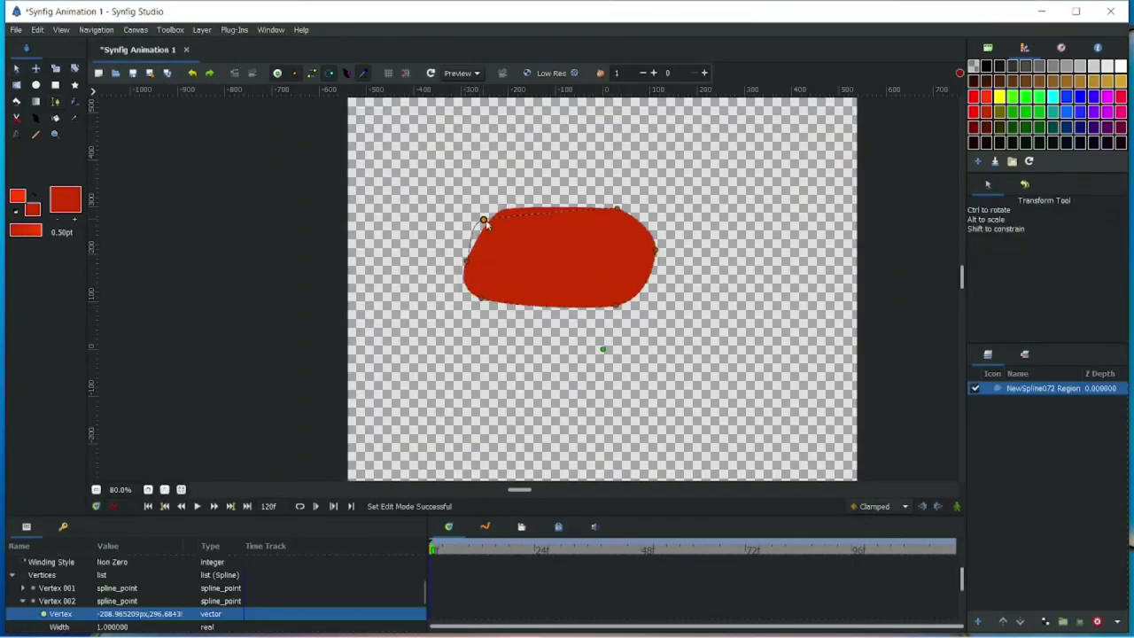
# Draw two legs under the body and save as Synfig Animation 12.sifz
pyautogui.press('b')
pyautogui.press('=')
pyautogui.press('=')
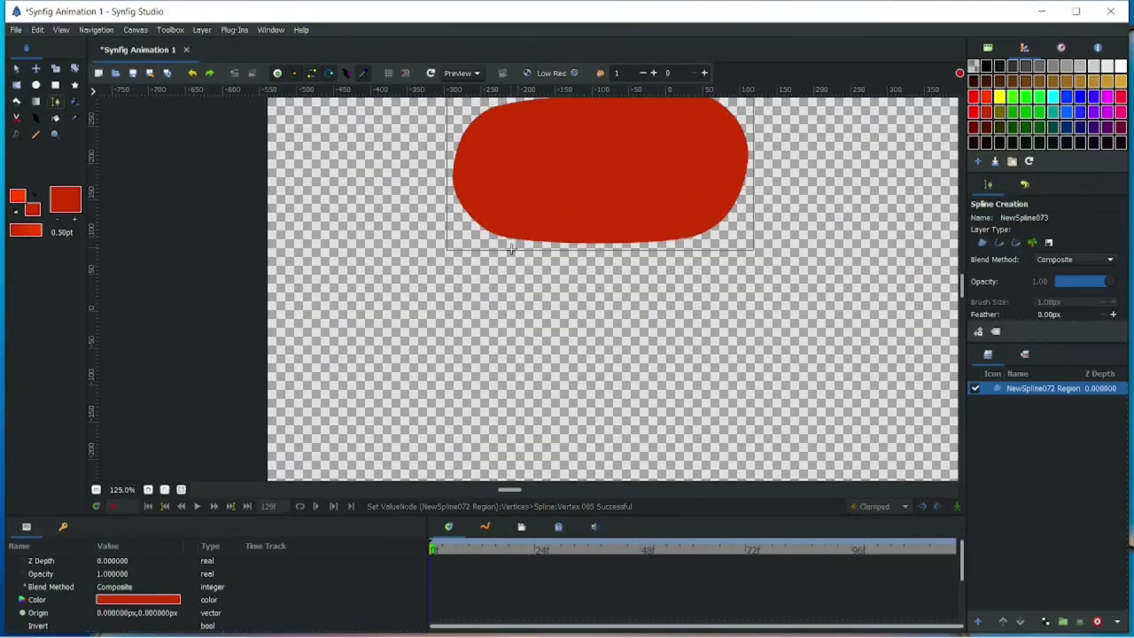
pyautogui.click(507, 203)
pyautogui.click(507, 203)
pyautogui.click(686, 204)
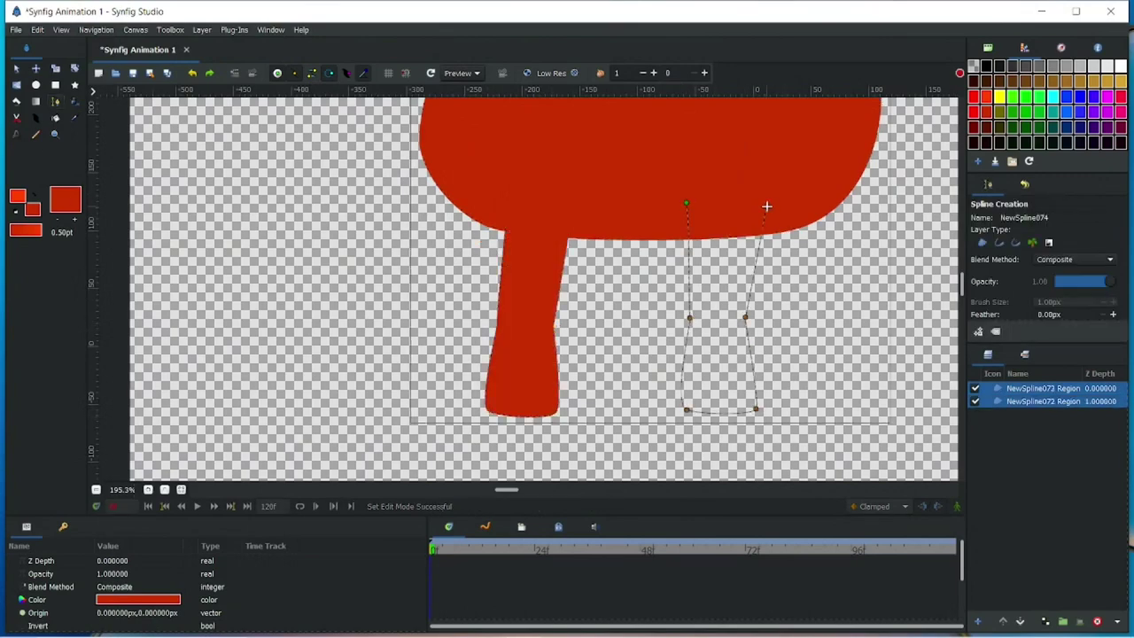
pyautogui.click(769, 211)
pyautogui.click(686, 203)
pyautogui.hotkey('ctrl', 's')
pyautogui.press('Return')
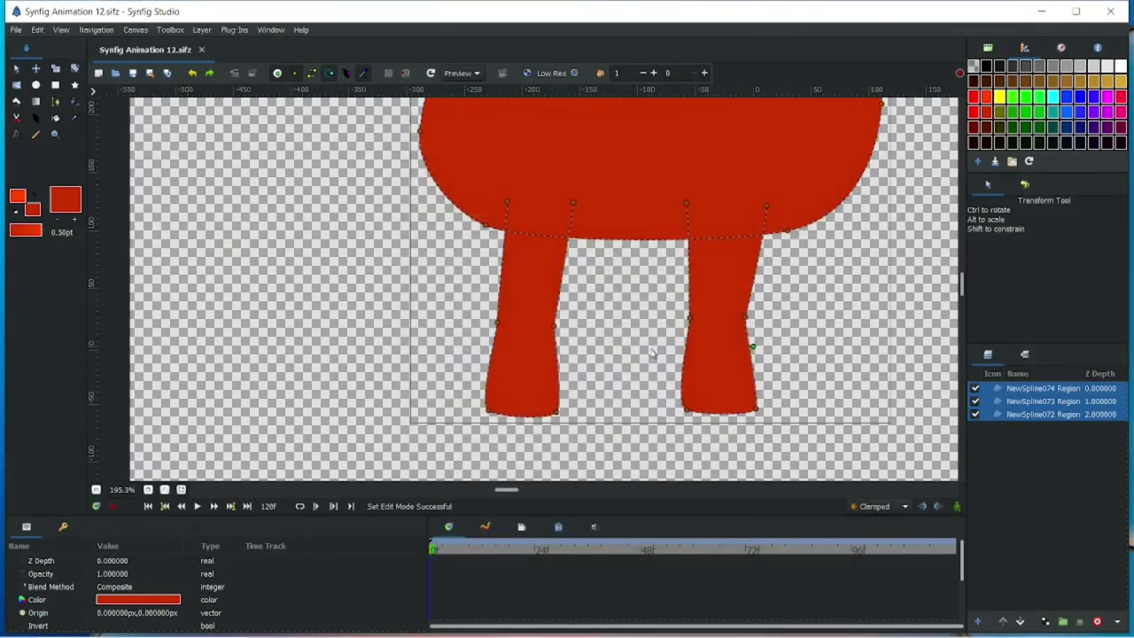
# Add darker red shading regions on the left and right legs
pyautogui.click(1063, 621)
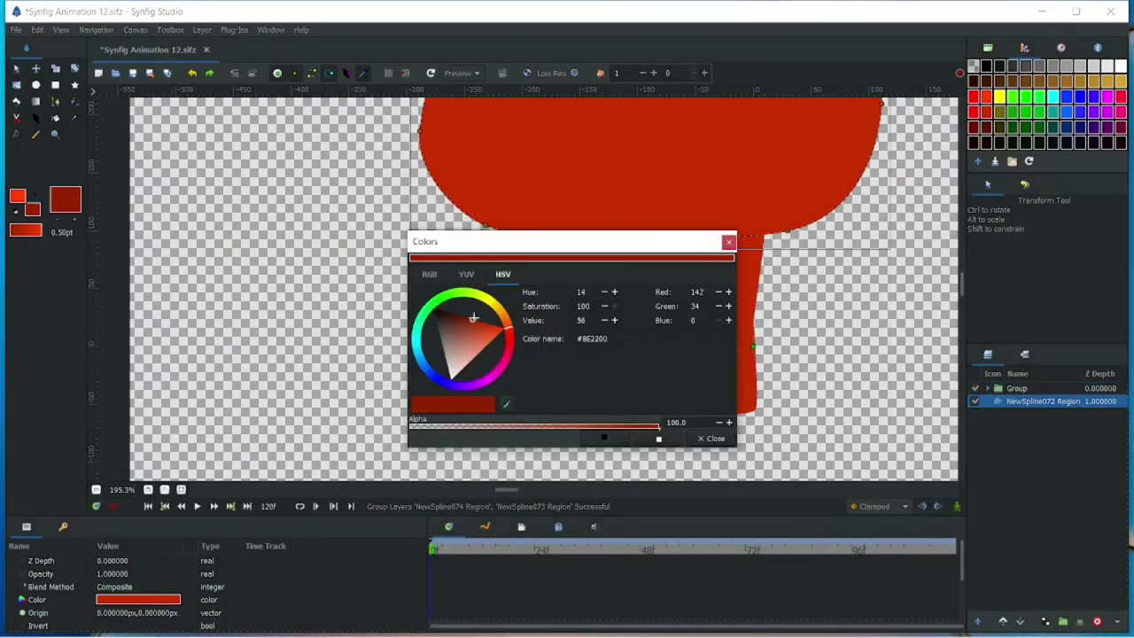
pyautogui.press('b')
pyautogui.click(522, 412)
pyautogui.click(569, 230)
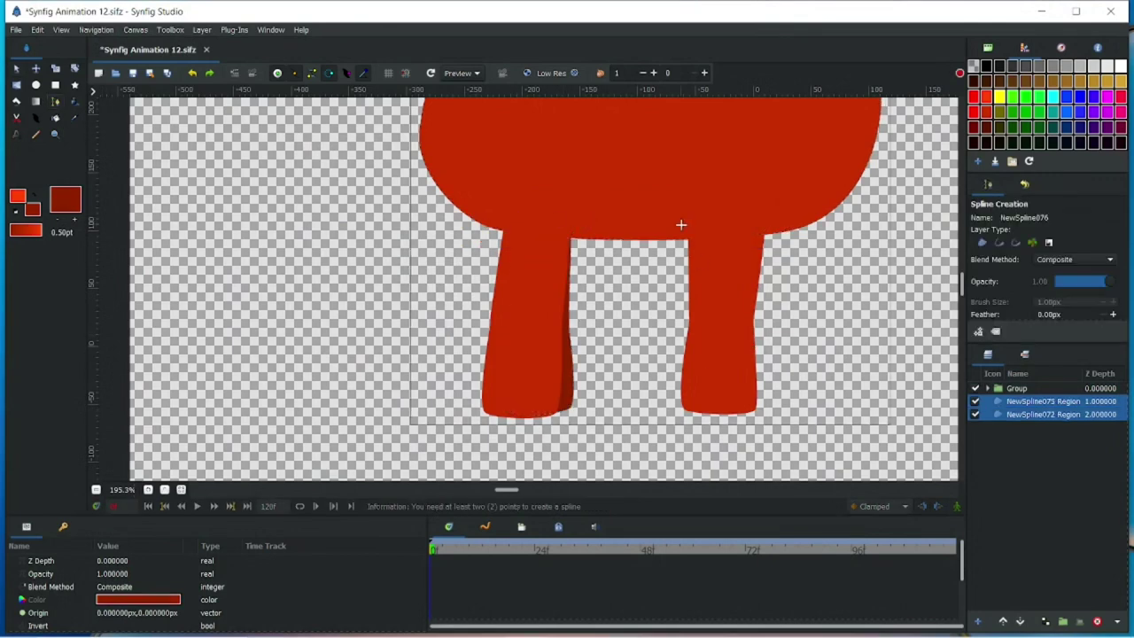
pyautogui.click(748, 220)
pyautogui.click(679, 228)
# Lower the shading layers in the stack and group the two together
pyautogui.press('a')
pyautogui.click(1043, 402)
pyautogui.click(1020, 623)
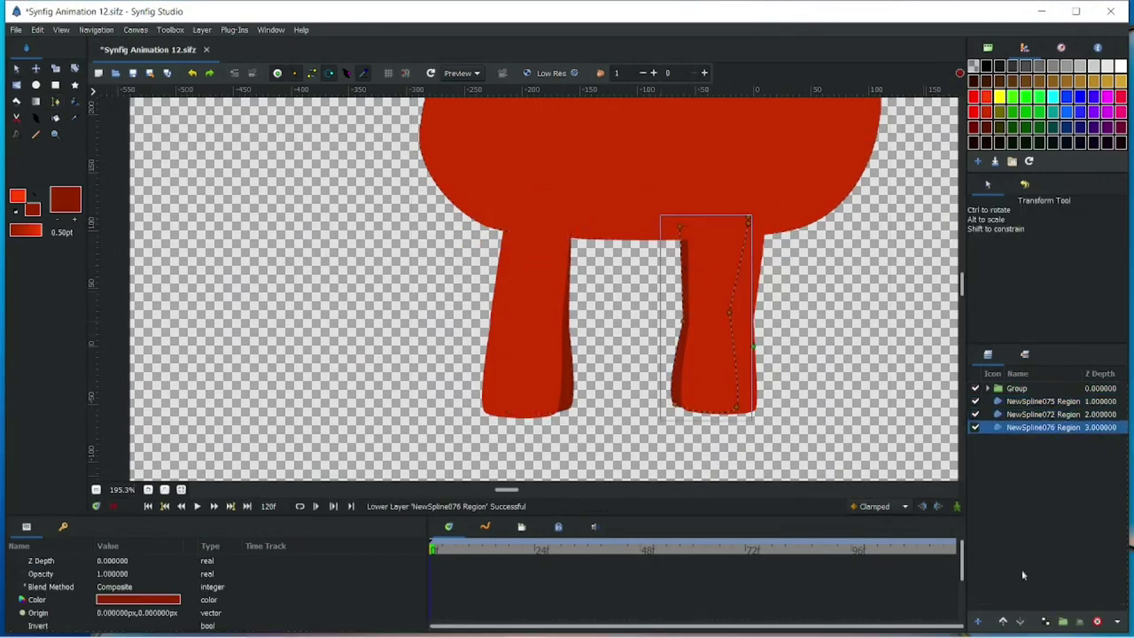
pyautogui.keyDown('ctrl'); pyautogui.click(1007, 427); pyautogui.keyUp('ctrl')
pyautogui.click(1063, 621)
pyautogui.scroll(-3, 650, 264)
pyautogui.click(650, 263)
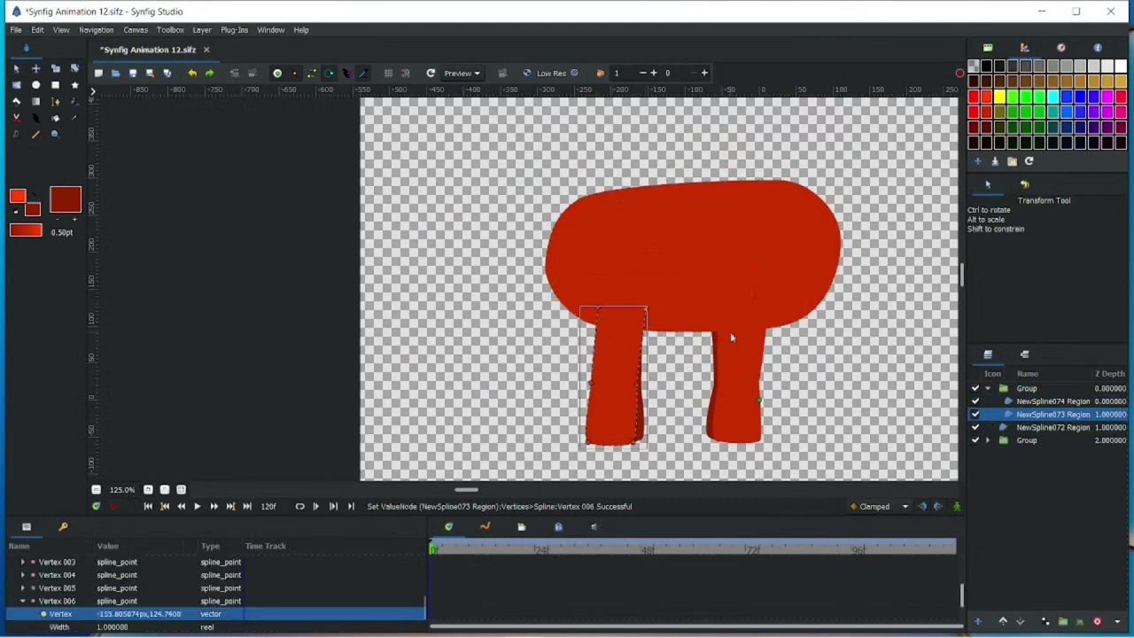
# Select the body layer and begin a neck outline at its top
pyautogui.click(632, 405)
pyautogui.press('b')
pyautogui.click(648, 302)
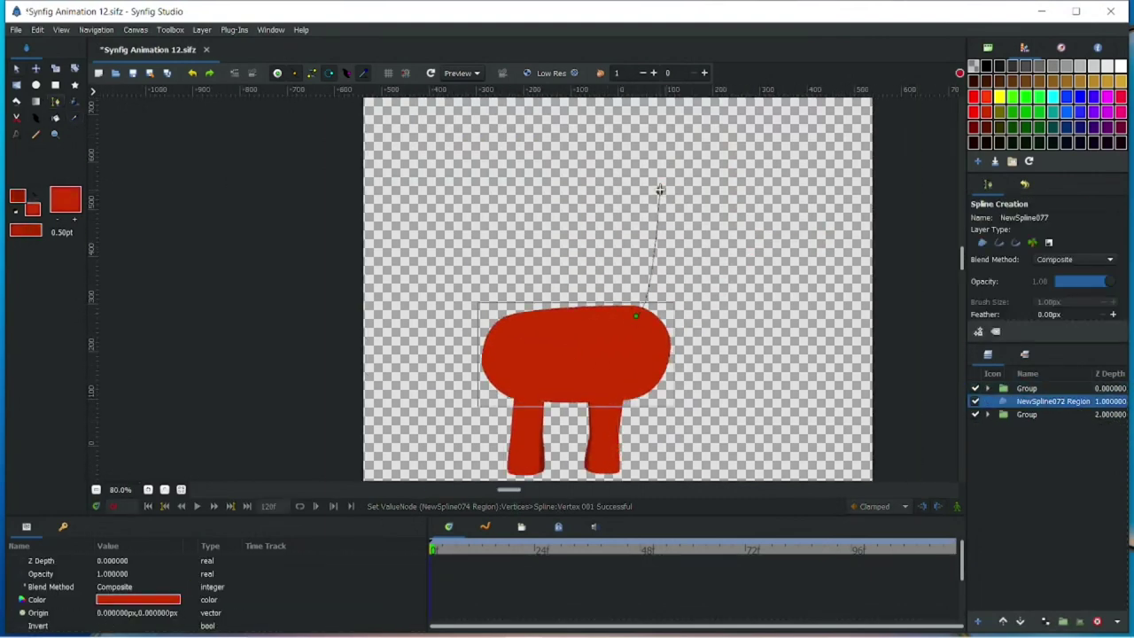
# Close the neck region, draw a rounded head, and drag a point to shape the snout
pyautogui.click(634, 316)
pyautogui.press('a')
pyautogui.scroll(4, 696, 209)
pyautogui.press('b')
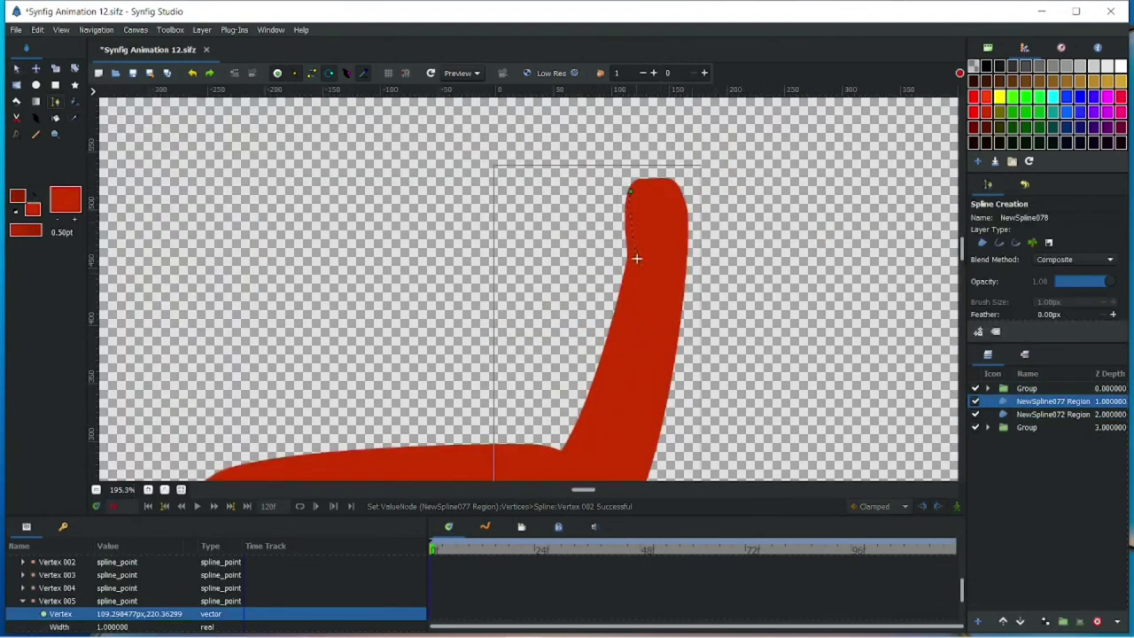
pyautogui.click(630, 191)
pyautogui.press('a')
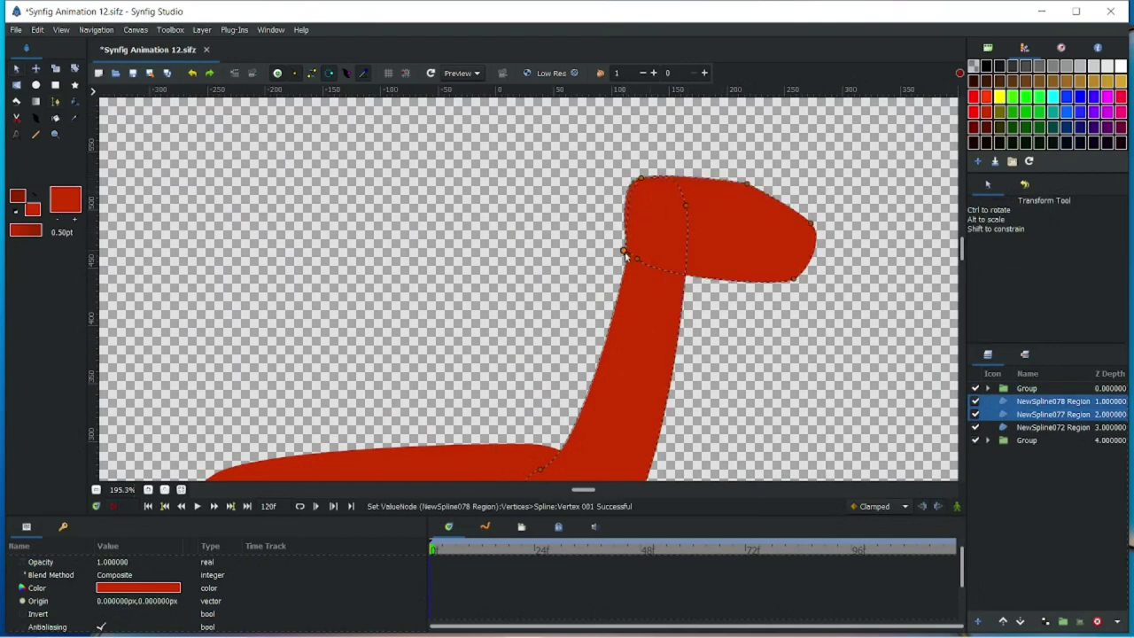
pyautogui.scroll(-4, 666, 242)
pyautogui.moveTo(611, 208); pyautogui.dragTo(589, 221)
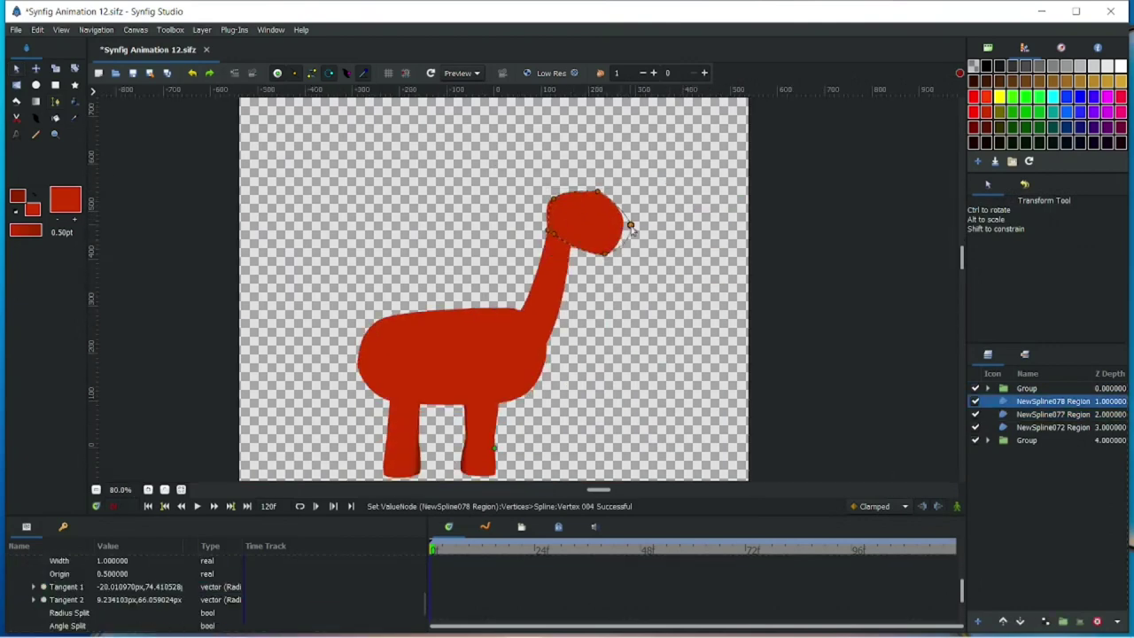
pyautogui.click(589, 222)
pyautogui.scroll(6, 589, 222)
# Draw a black mouth region on the head and group it
pyautogui.press('b')
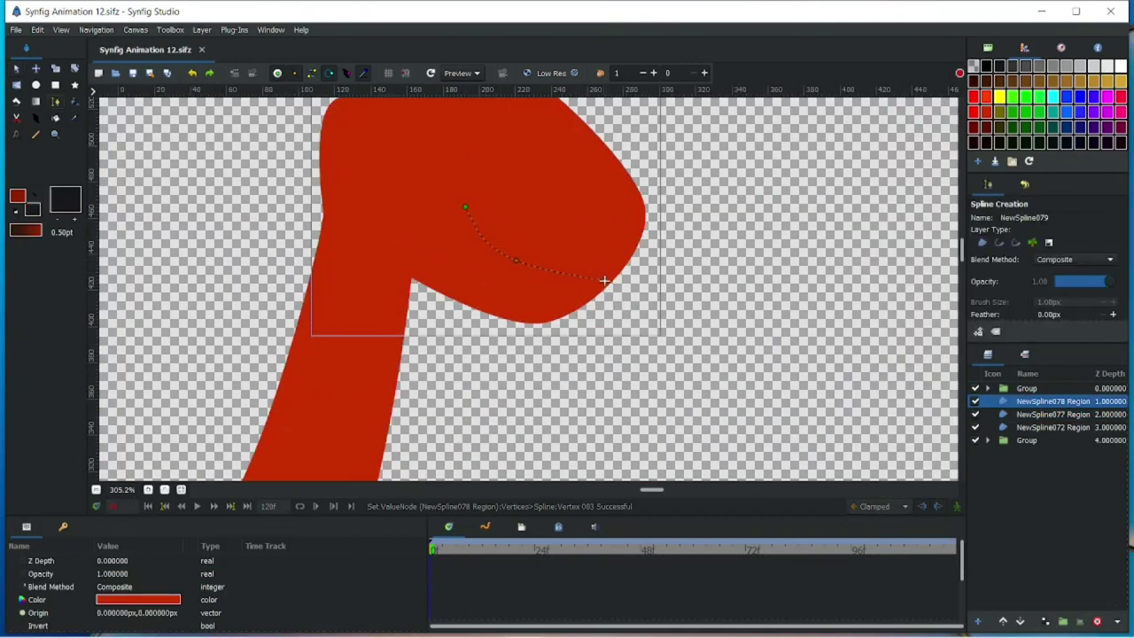
pyautogui.click(462, 207)
pyautogui.press('a')
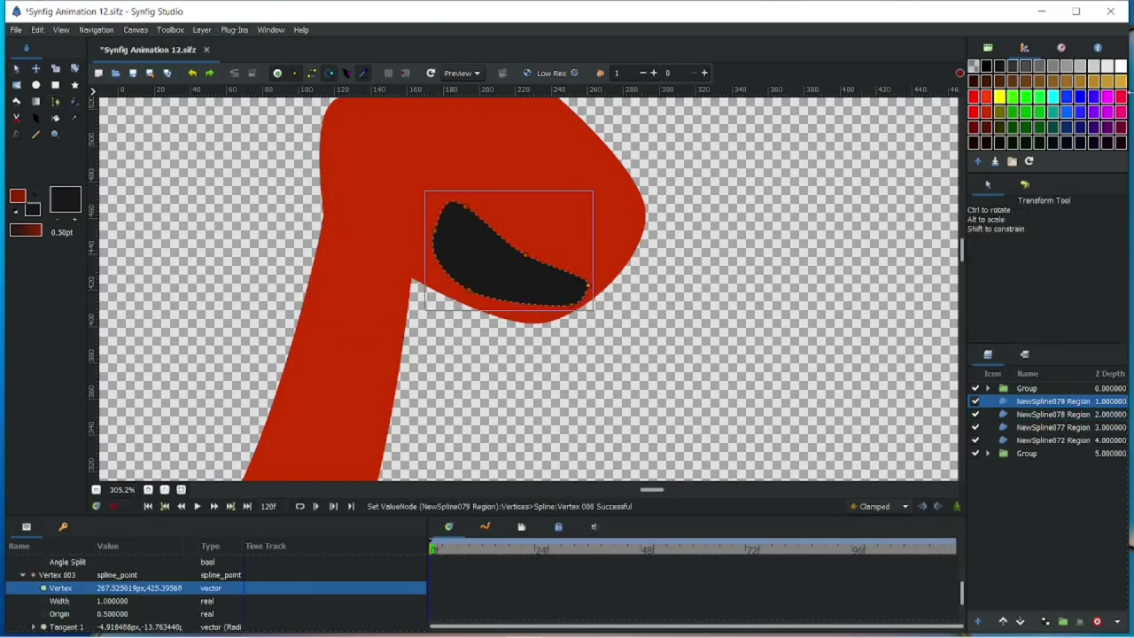
pyautogui.hotkey('ctrl', 'g')
pyautogui.scroll(4, 438, 232)
# Draw three grey teeth inside the mouth
pyautogui.press('b')
pyautogui.click(477, 158)
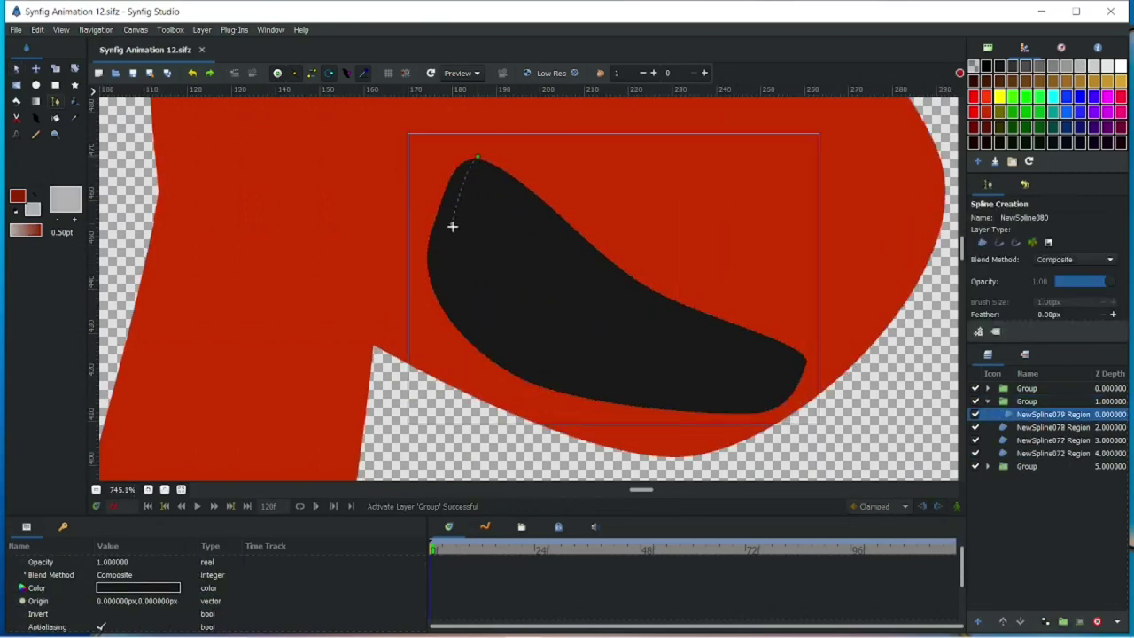
pyautogui.click(479, 158)
pyautogui.press('b')
pyautogui.click(650, 334)
pyautogui.press('a')
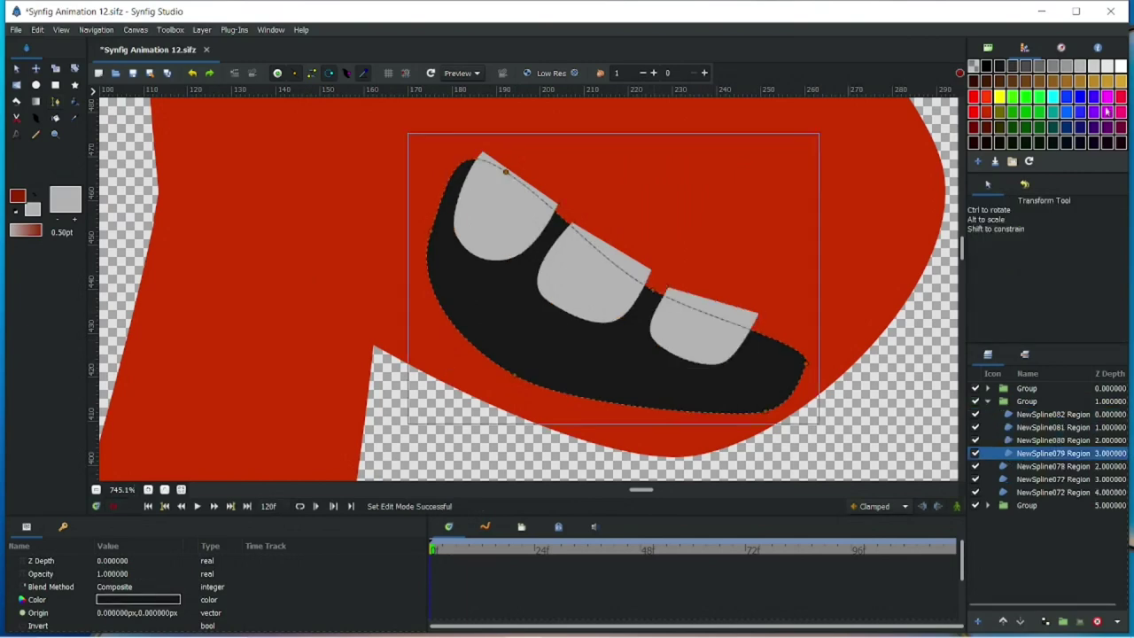
# Add a dark red tongue blended Onto the mouth, placed inside the mouth group
pyautogui.doubleClick(65, 199)
pyautogui.press('b')
pyautogui.click(412, 281)
pyautogui.click(413, 281)
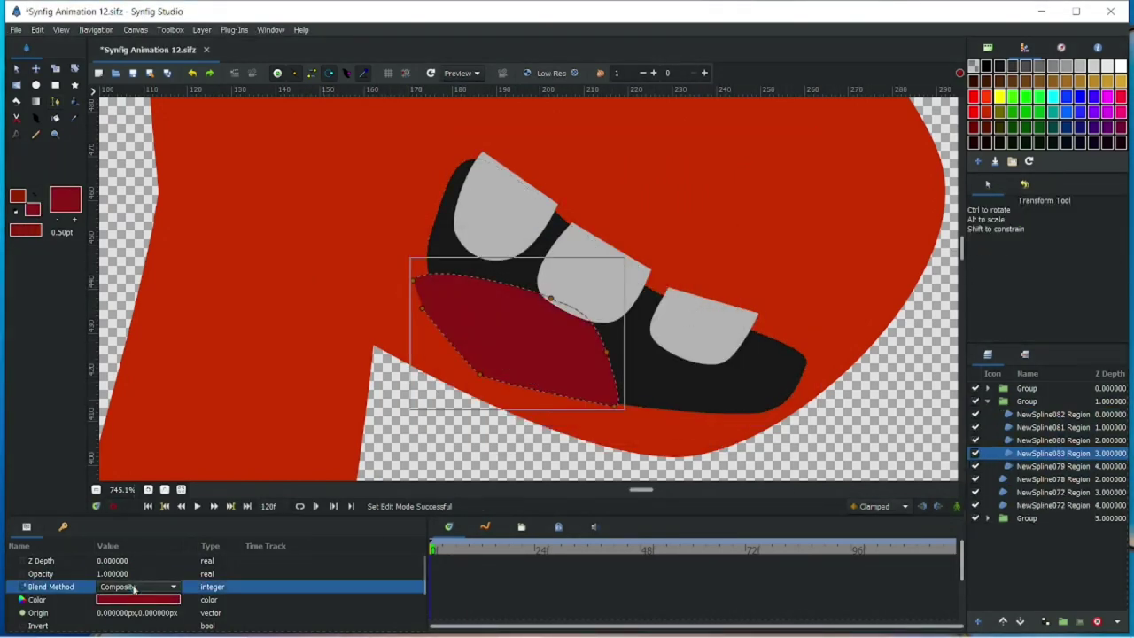
pyautogui.click(1021, 427)
pyautogui.moveTo(1021, 427); pyautogui.dragTo(1032, 414)
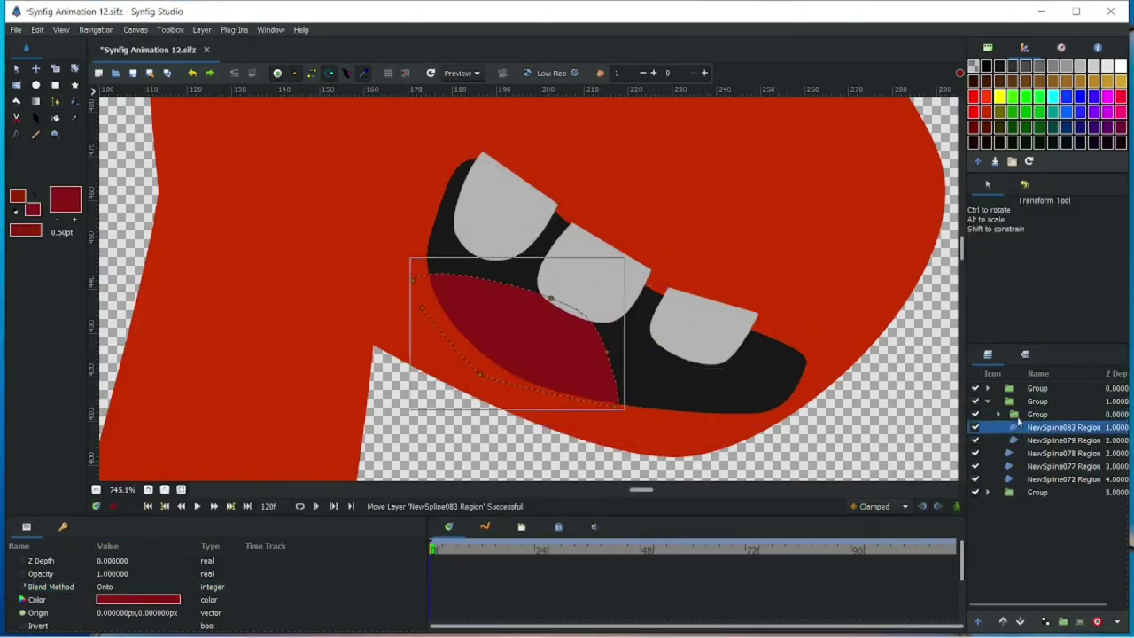
pyautogui.click(1028, 414)
pyautogui.click(137, 586)
pyautogui.click(115, 256)
# Collapse the mouth group and draw two white eye shapes
pyautogui.scroll(-8, 467, 383)
pyautogui.scroll(8, 467, 383)
pyautogui.click(1037, 401)
pyautogui.click(1107, 66)
pyautogui.press('b')
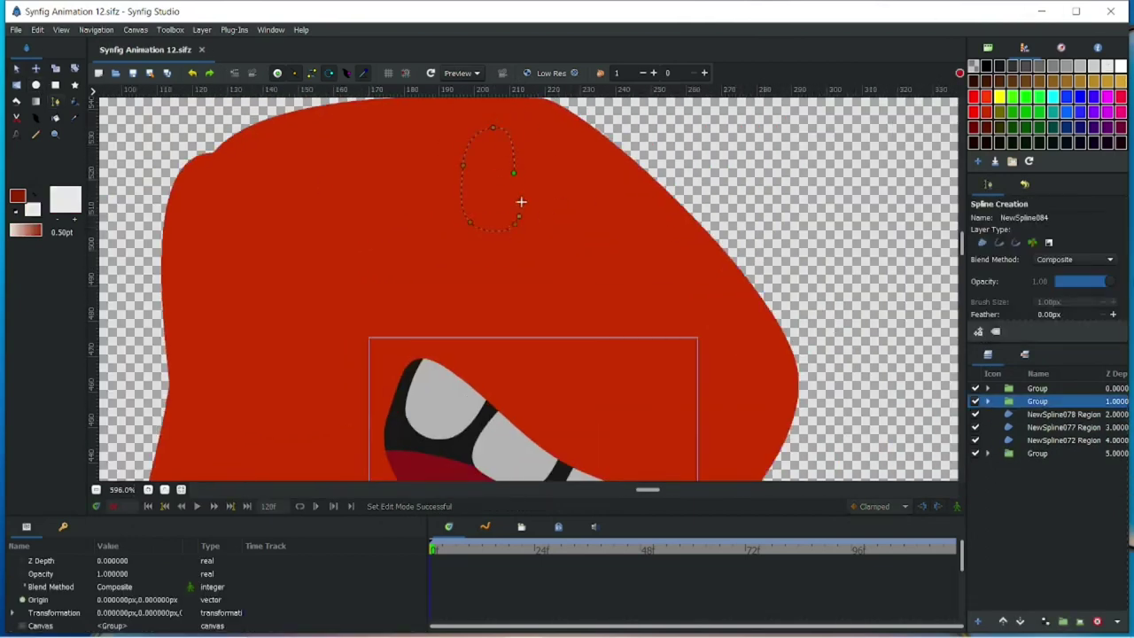
pyautogui.click(513, 227)
pyautogui.click(493, 127)
pyautogui.moveTo(558, 127); pyautogui.dragTo(577, 146)
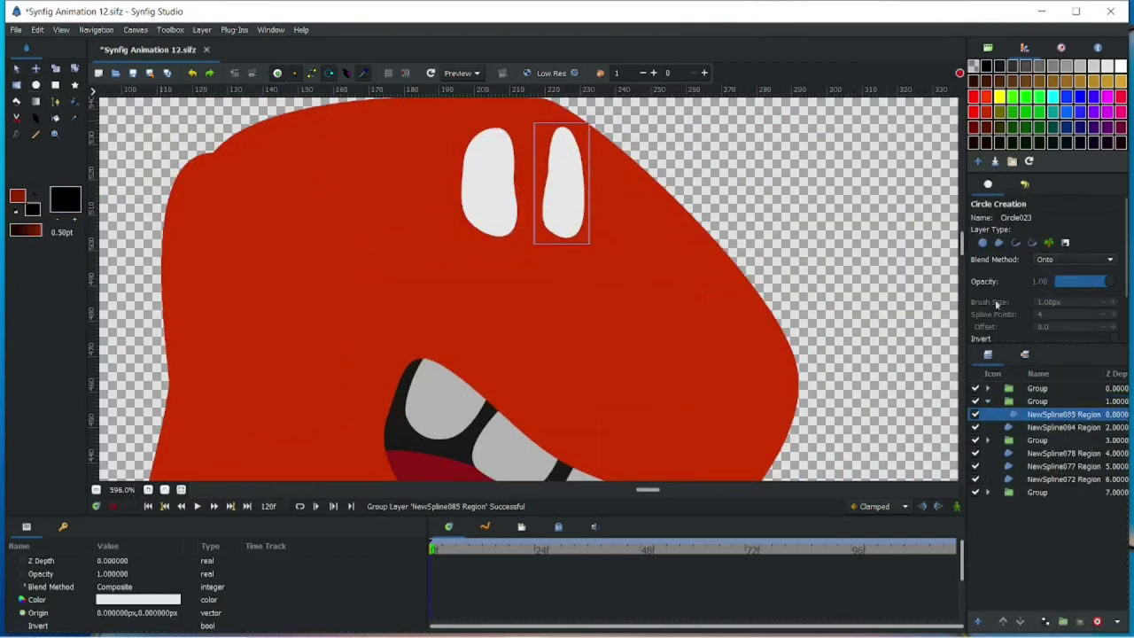
# Place a black pupil circle on the left eye and reshape the body's front
pyautogui.click(1011, 440)
pyautogui.hotkey('ctrl', 'v')
pyautogui.moveTo(567, 186); pyautogui.dragTo(501, 187)
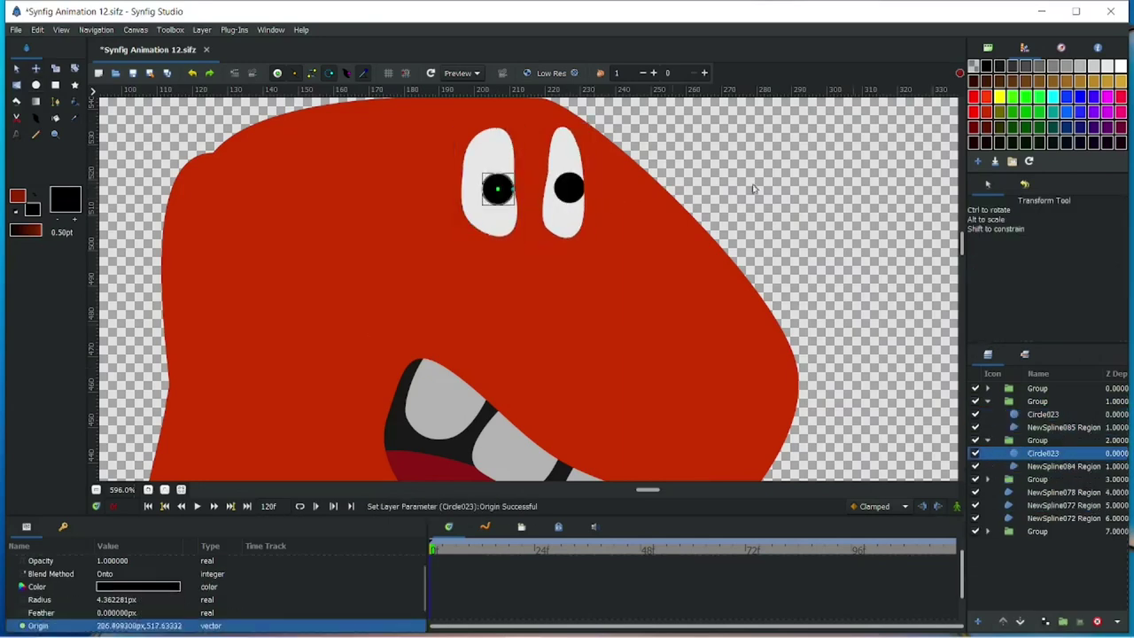
pyautogui.scroll(-8, 585, 260)
pyautogui.click(381, 327)
pyautogui.scroll(4, 381, 327)
pyautogui.moveTo(416, 199); pyautogui.dragTo(430, 192)
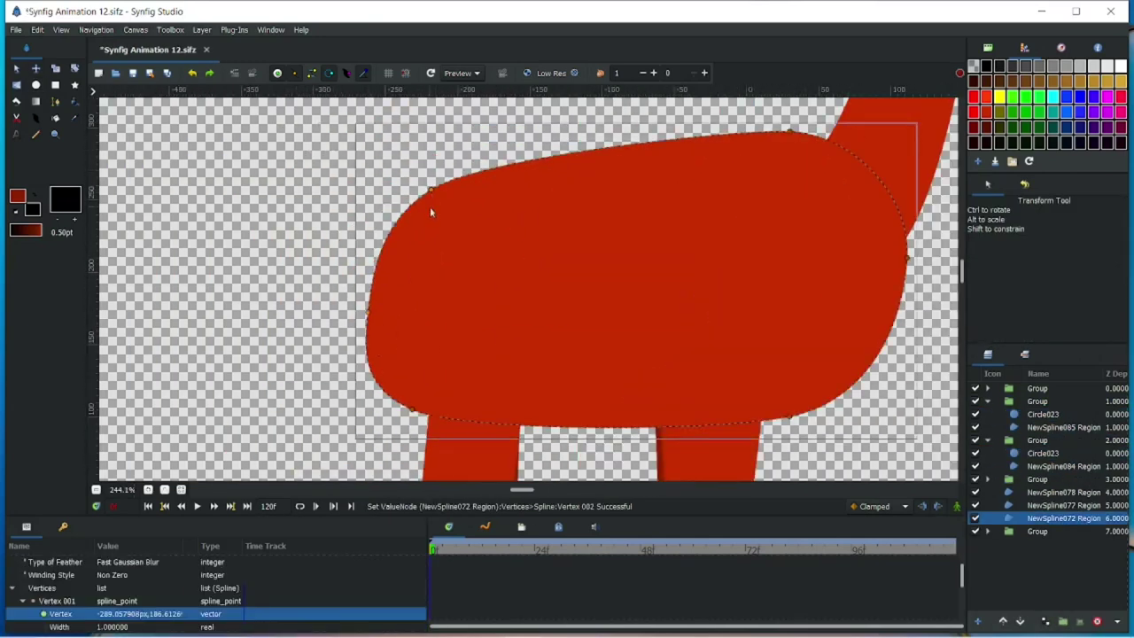
# Draw a curved red tail region sweeping left from the body
pyautogui.scroll(-4, 431, 192)
pyautogui.scroll(4, 661, 232)
pyautogui.click(661, 232)
pyautogui.hotkey('alt', 'b')
pyautogui.moveTo(552, 279); pyautogui.dragTo(540, 297)
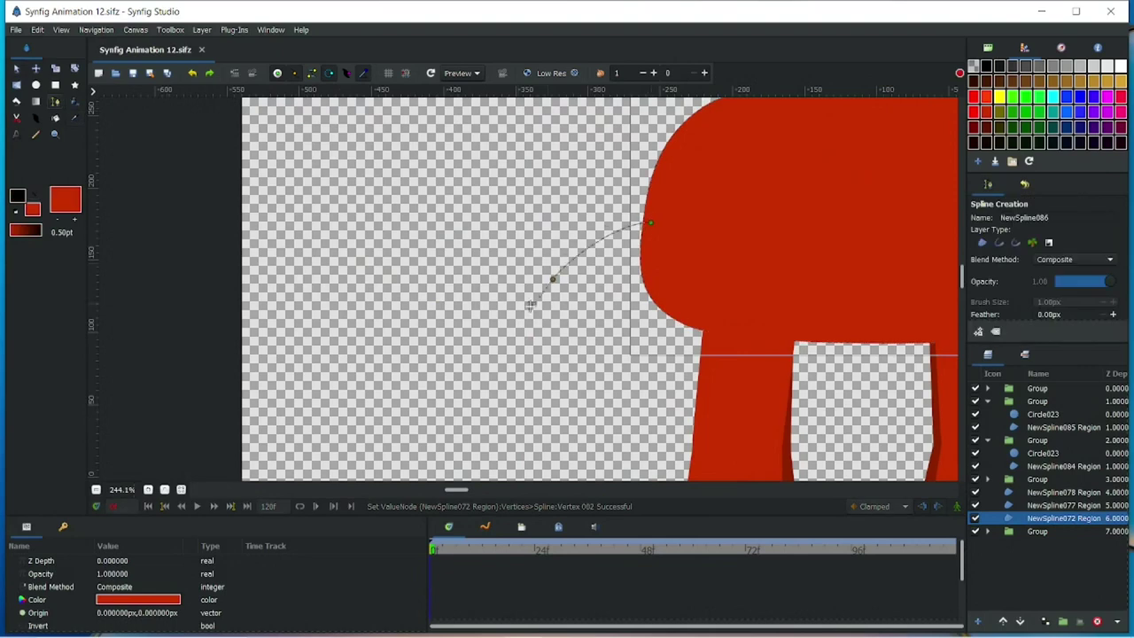
pyautogui.click(650, 222)
pyautogui.hotkey('alt', 'a')
# Reshape the back outline and link the selected tail and body points
pyautogui.scroll(-3, 703, 309)
pyautogui.scroll(3, 703, 309)
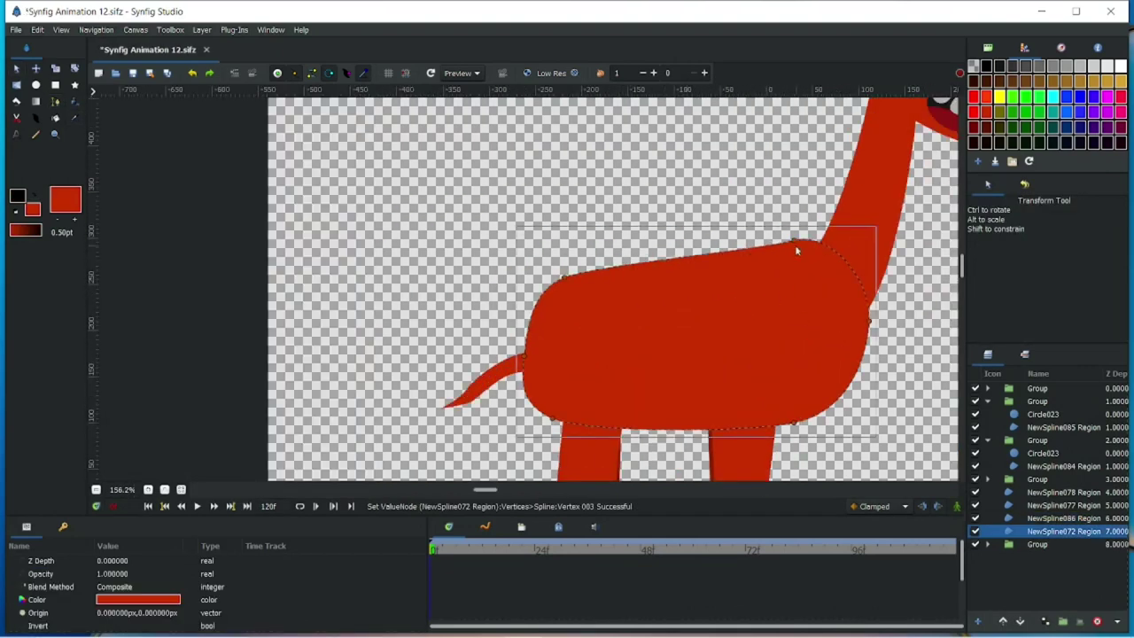
pyautogui.moveTo(798, 245); pyautogui.dragTo(815, 272)
pyautogui.moveTo(443, 349); pyautogui.dragTo(531, 405)
pyautogui.rightClick(531, 354)
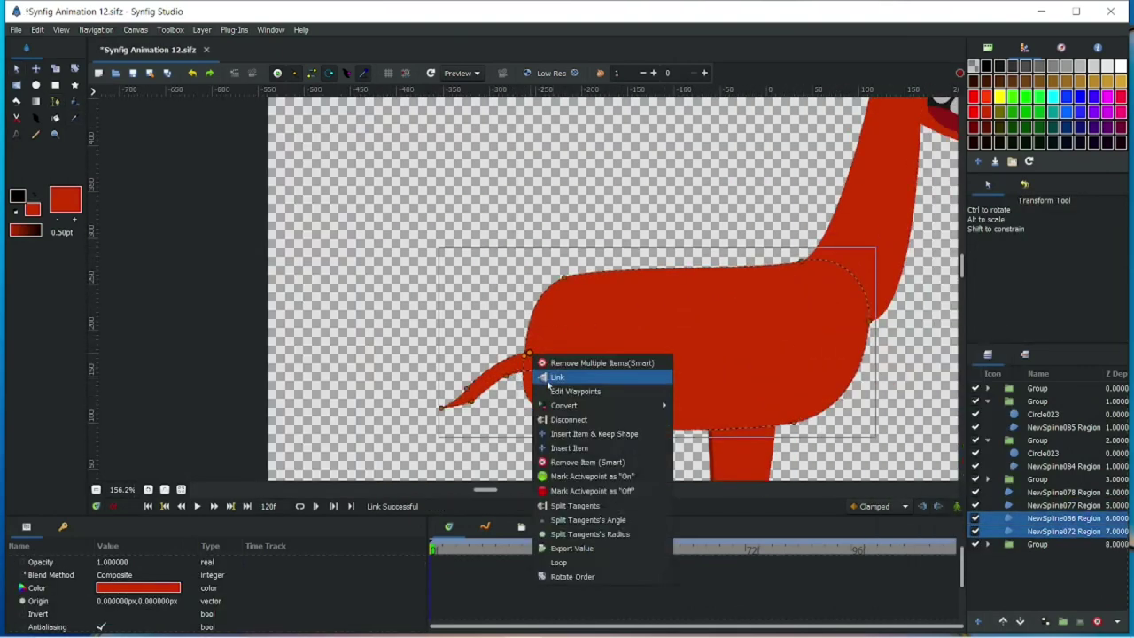
pyautogui.press('Escape')
pyautogui.scroll(-3, 531, 354)
pyautogui.scroll(3, 602, 328)
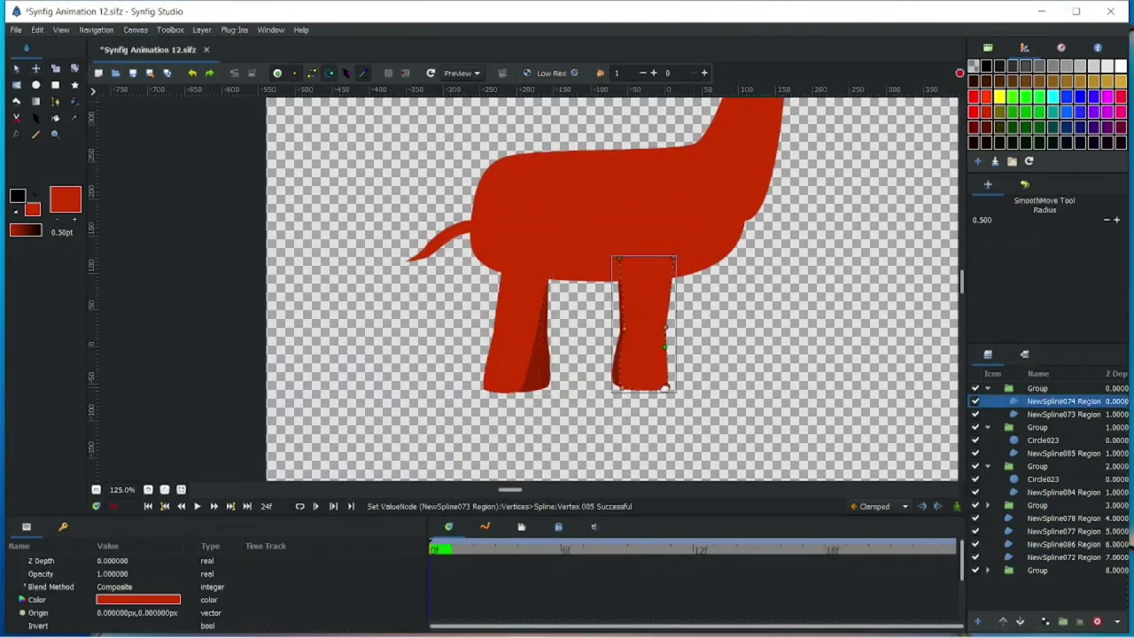
# In animate mode, bend the front and back legs into stepping poses at frames 12 and 24
pyautogui.click(531, 374)
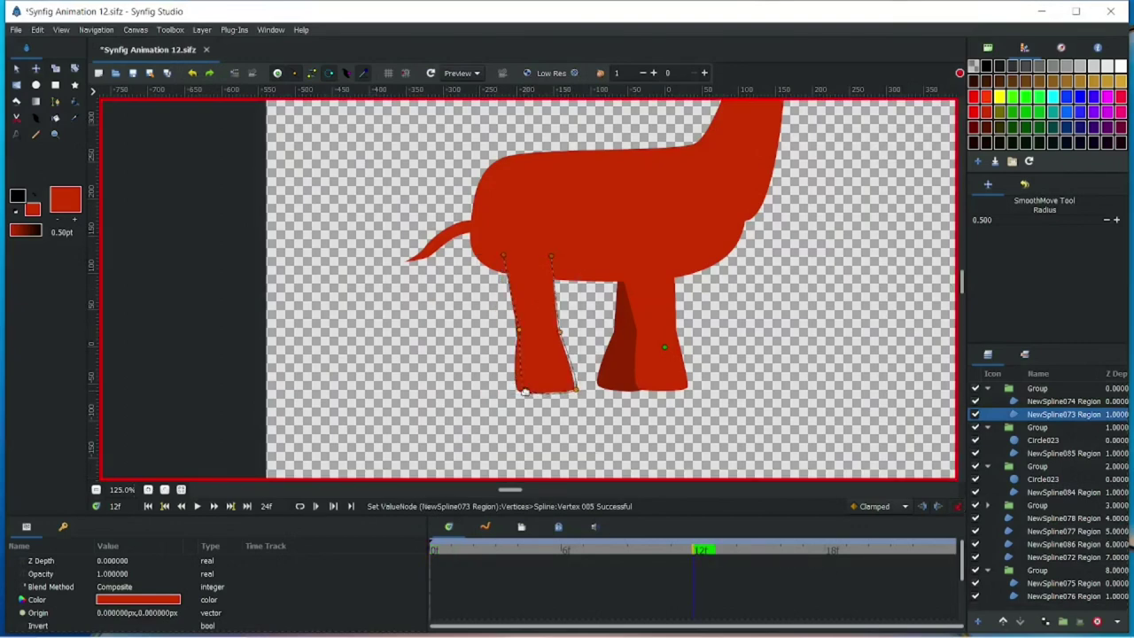
pyautogui.moveTo(619, 356); pyautogui.dragTo(649, 352)
pyautogui.press('End')
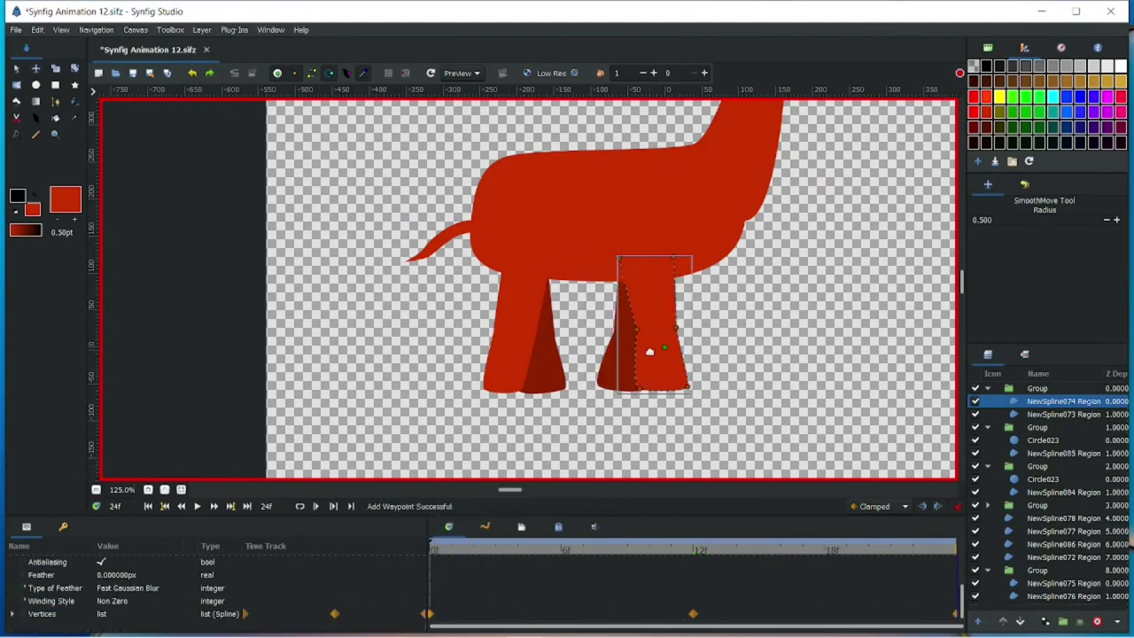
pyautogui.press('[')
pyautogui.click(548, 354)
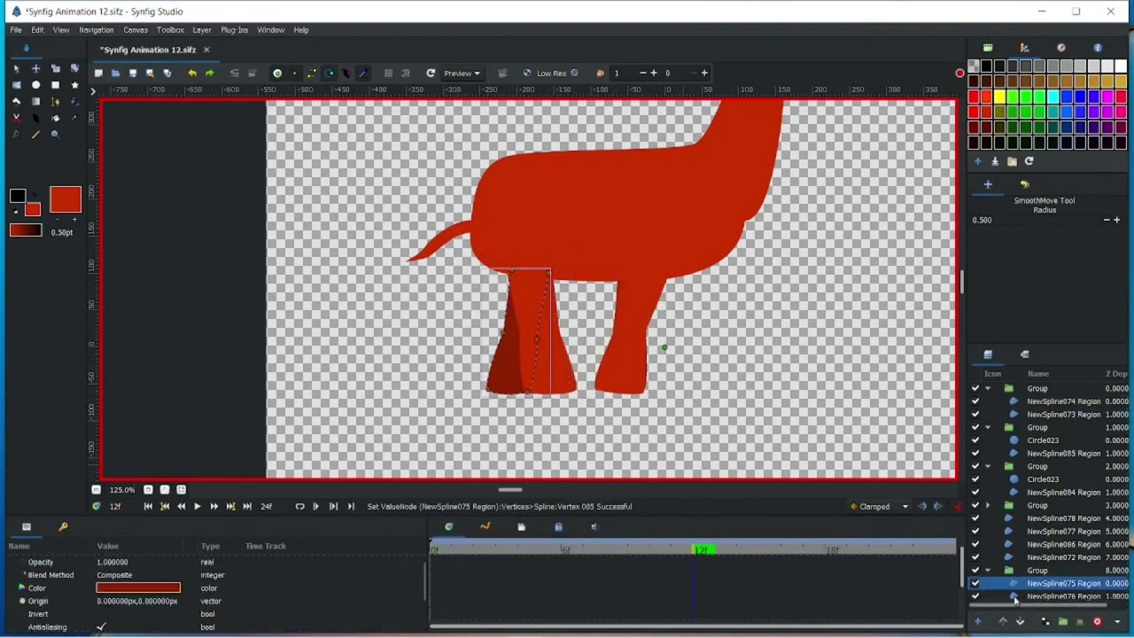
pyautogui.click(1063, 596)
pyautogui.moveTo(694, 385); pyautogui.dragTo(682, 388)
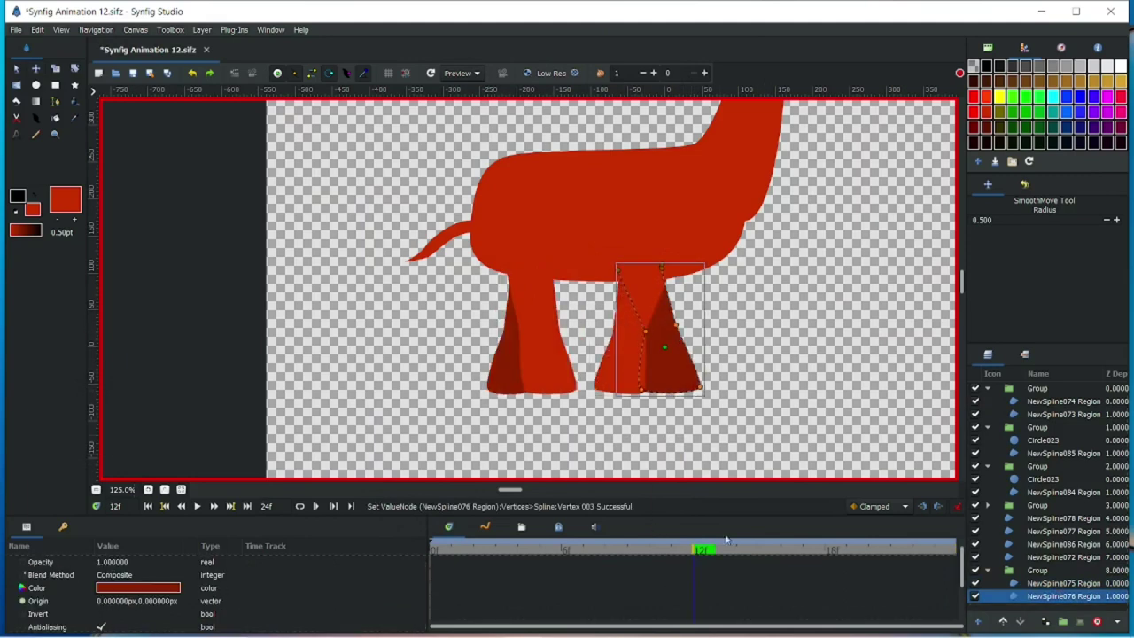
# Render and play a preview of the walk, then tweak a front-leg point
pyautogui.click(252, 73)
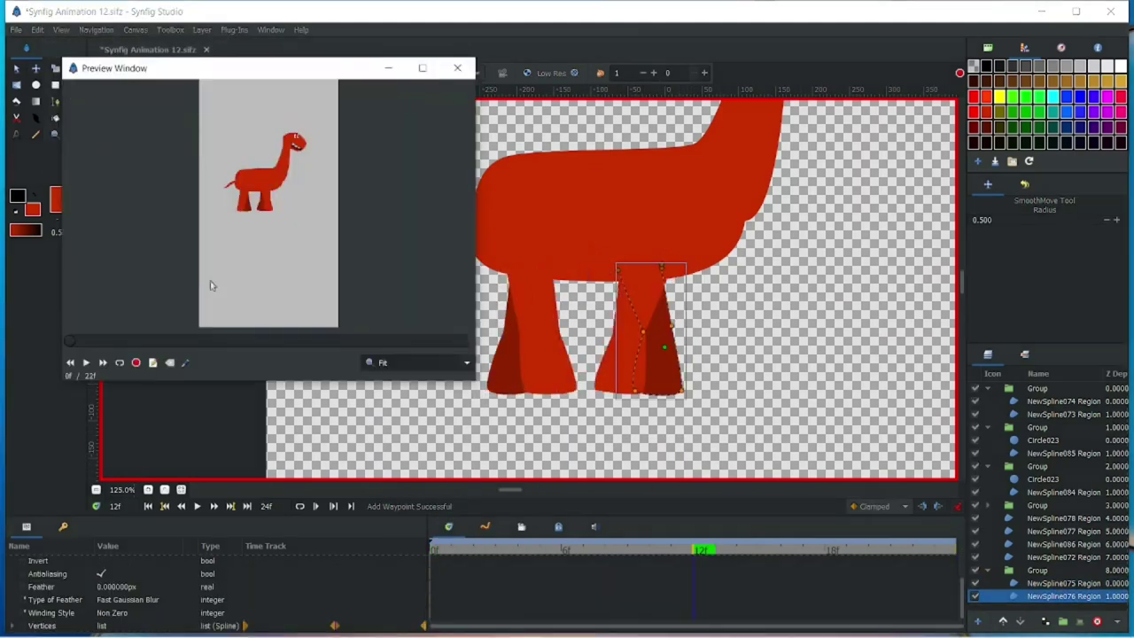
pyautogui.click(417, 362)
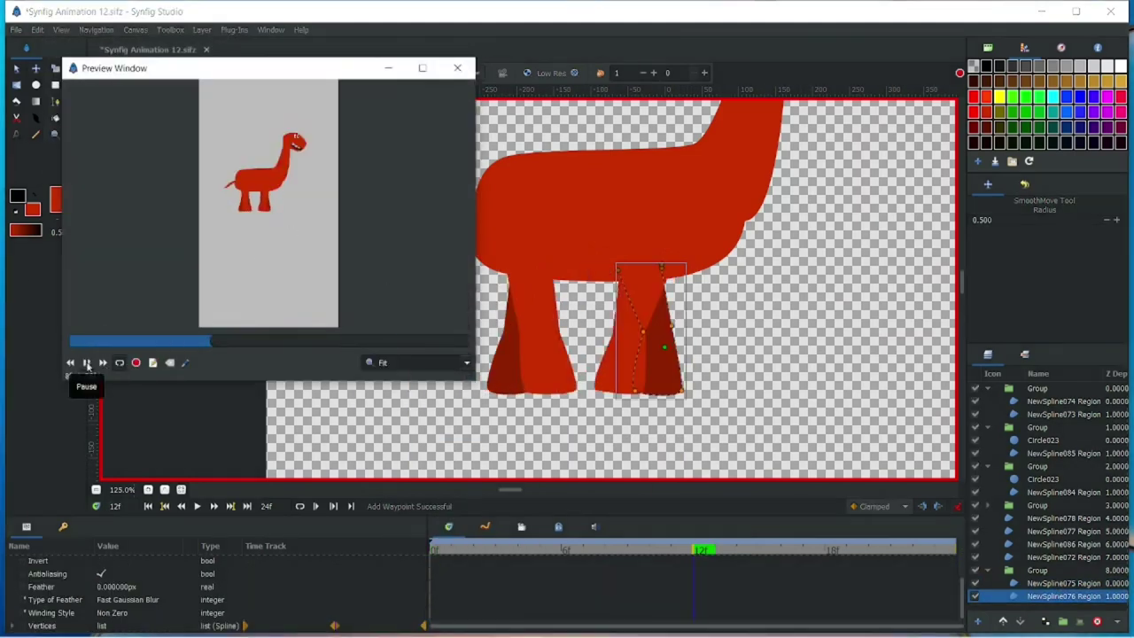
pyautogui.click(522, 337)
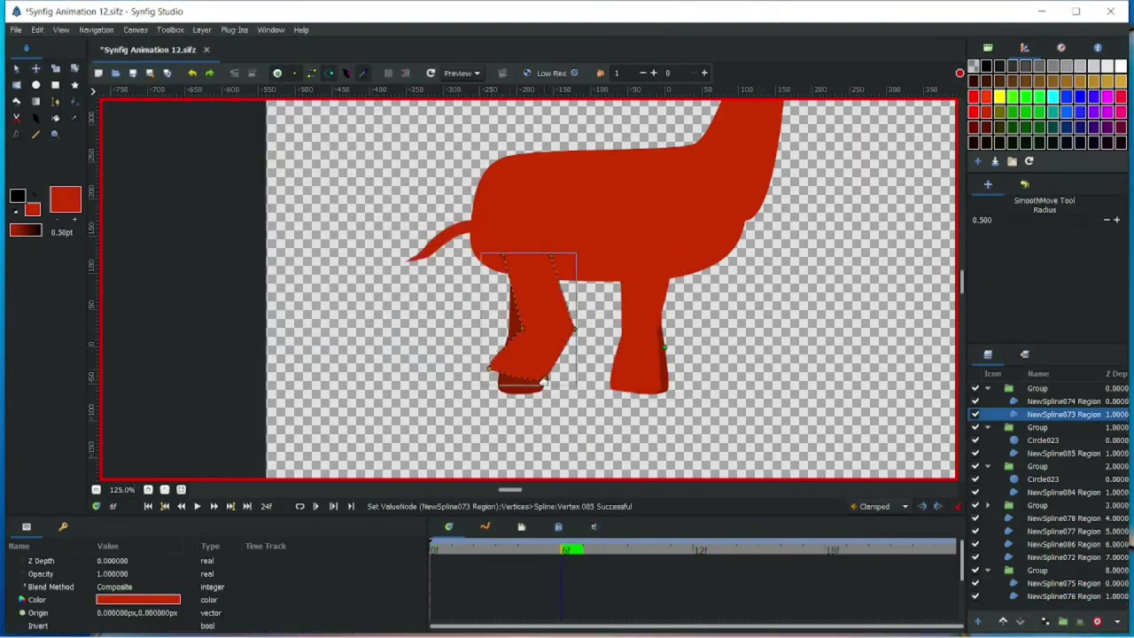
pyautogui.click(498, 379)
# Bend the other front leg at the remaining cycle frames and save the file
pyautogui.click(648, 308)
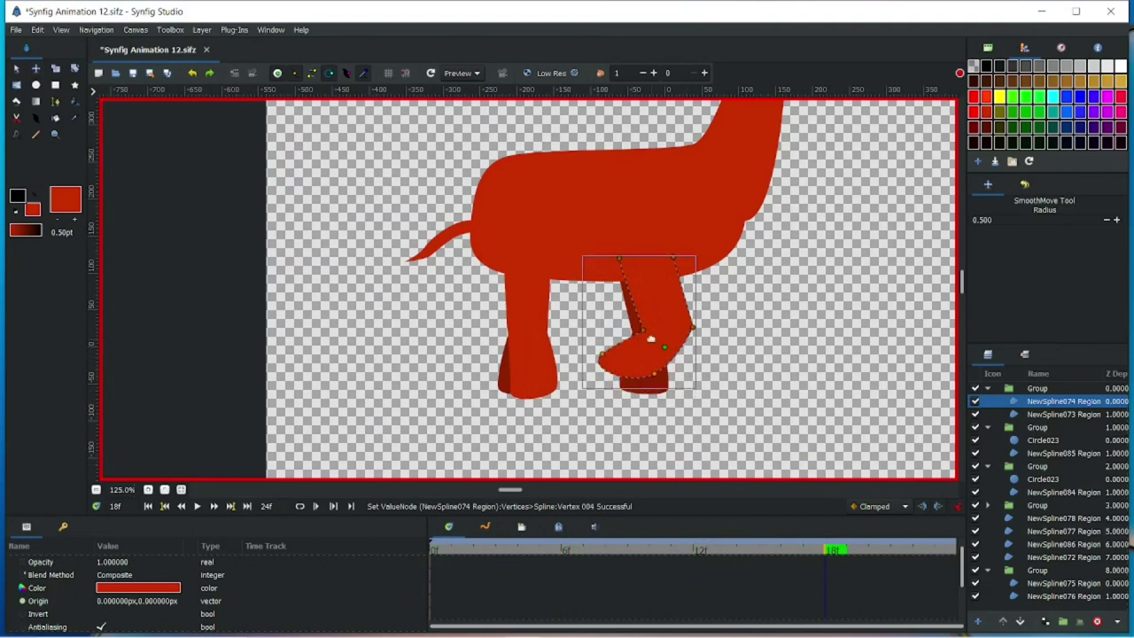
pyautogui.click(600, 355)
pyautogui.click(946, 551)
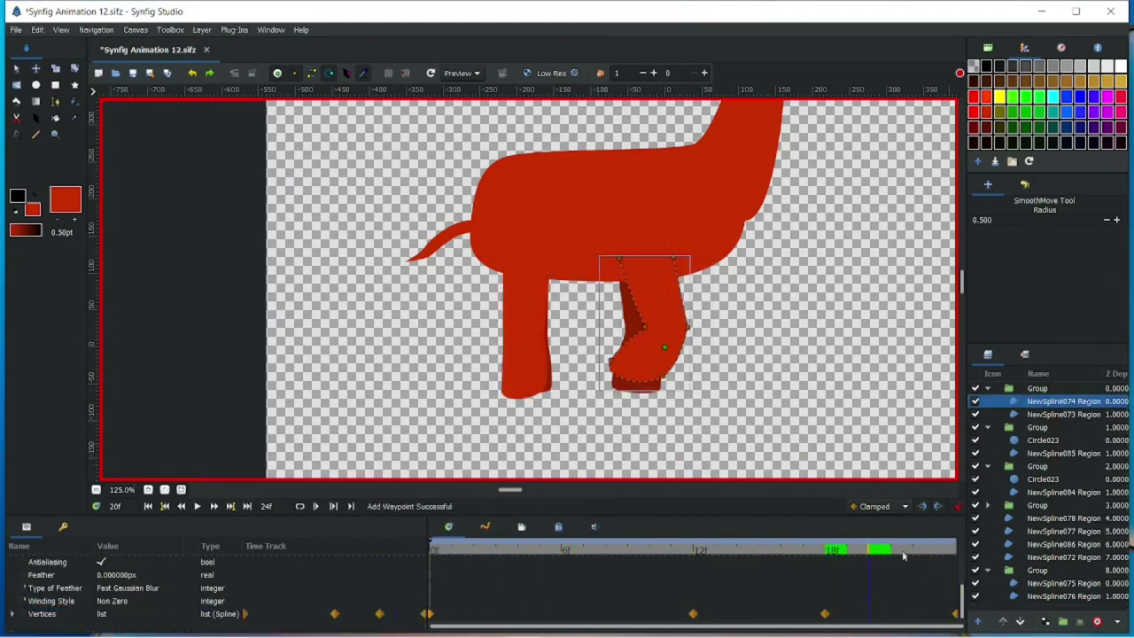
pyautogui.click(830, 499)
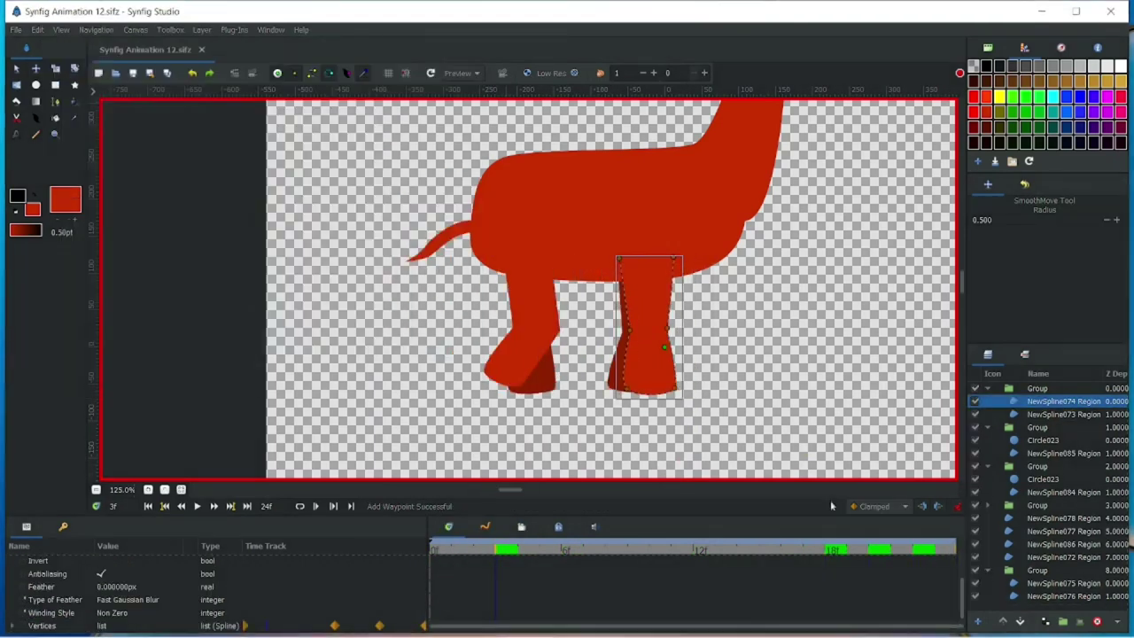
pyautogui.click(589, 551)
pyautogui.hotkey('ctrl', 's')
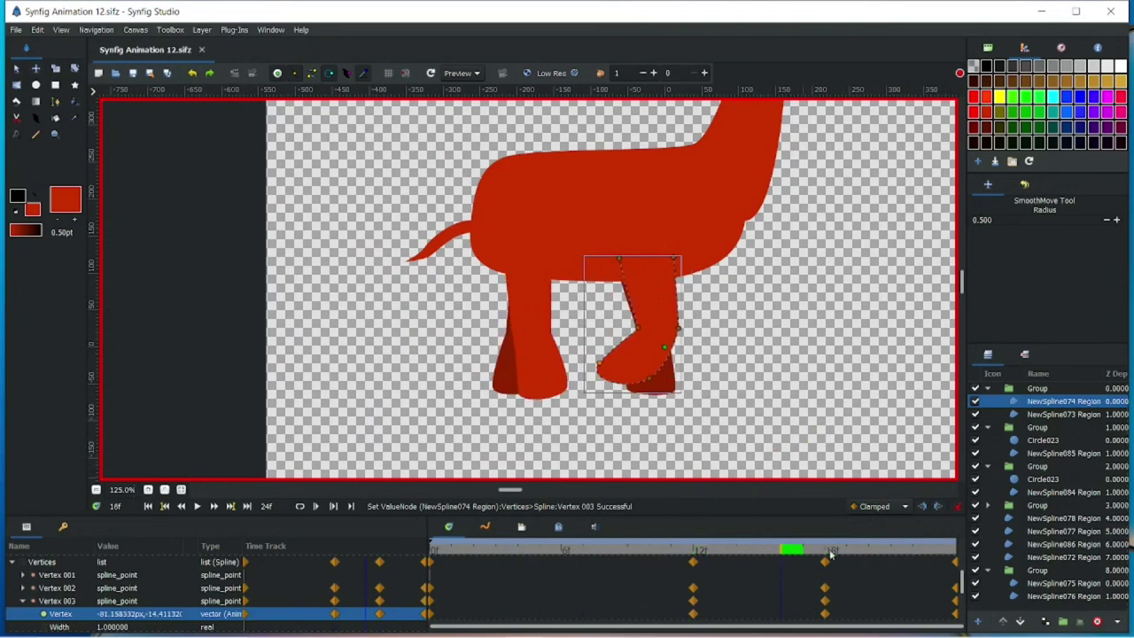
pyautogui.click(748, 583)
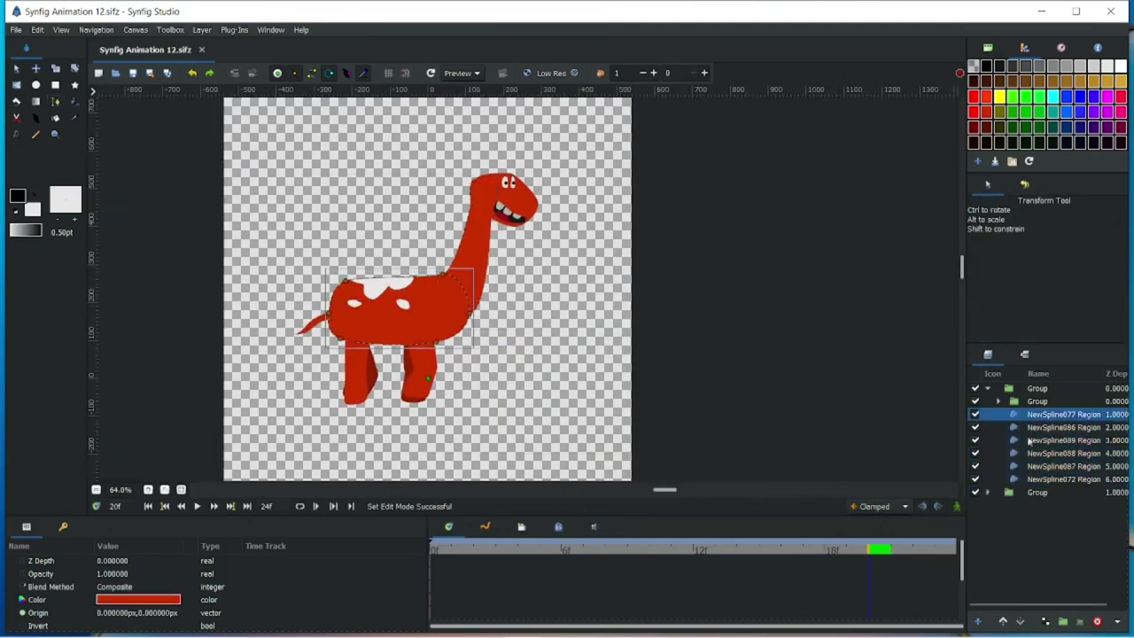
pyautogui.rightClick(1022, 405)
# Add a Translate layer above the dinosaur group
pyautogui.click(1045, 184)
pyautogui.click(998, 401)
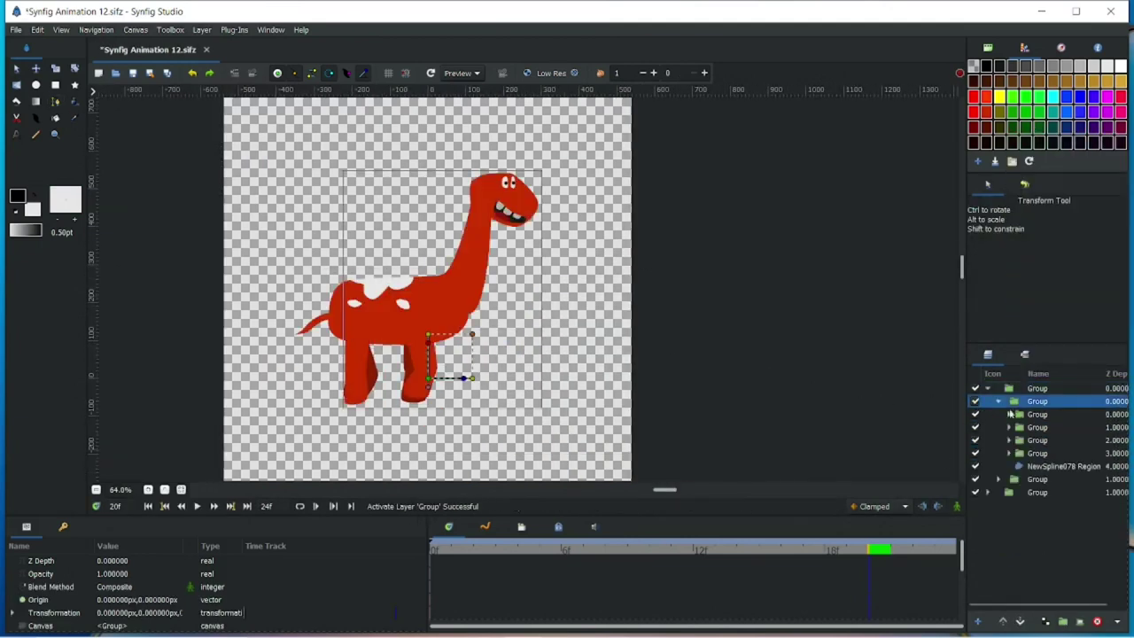
pyautogui.click(998, 401)
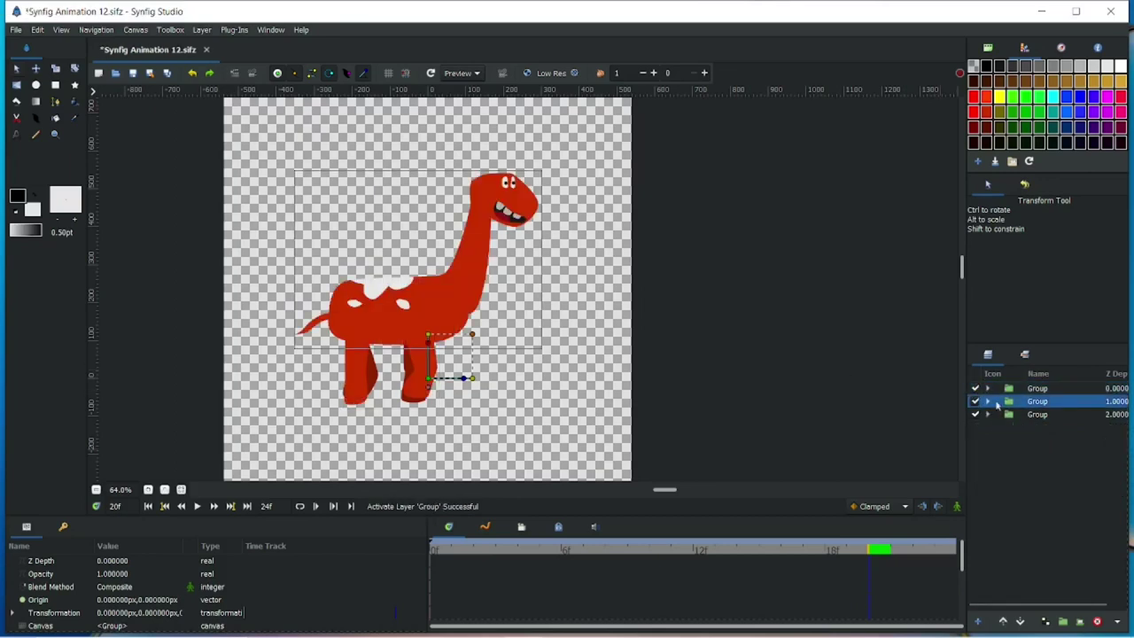
pyautogui.rightClick(1036, 413)
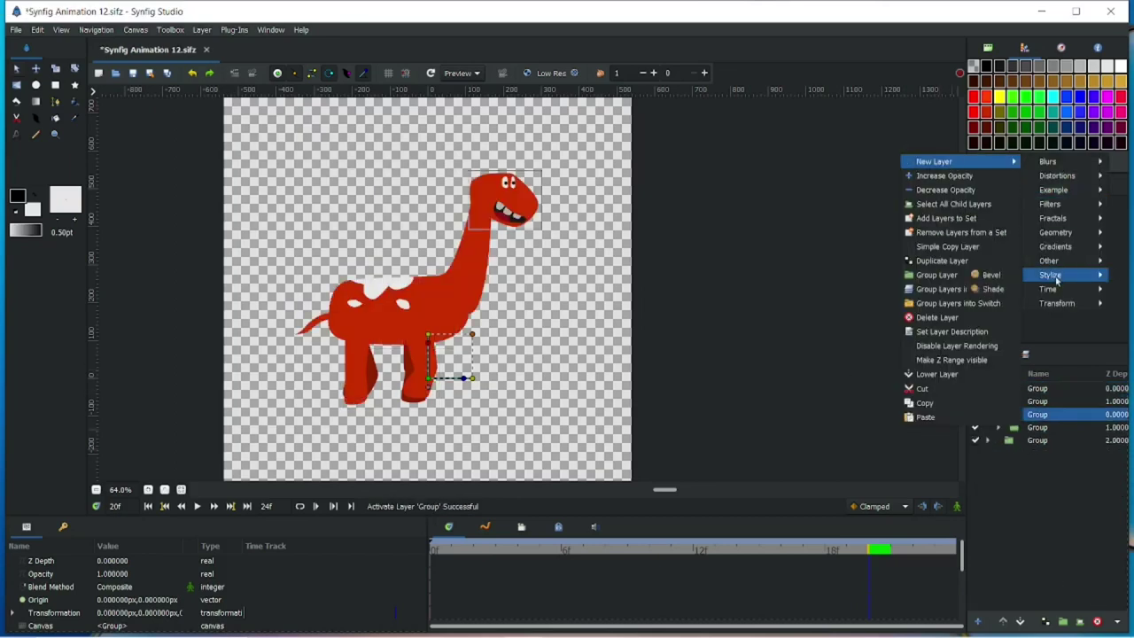
pyautogui.click(1098, 273)
pyautogui.click(16, 85)
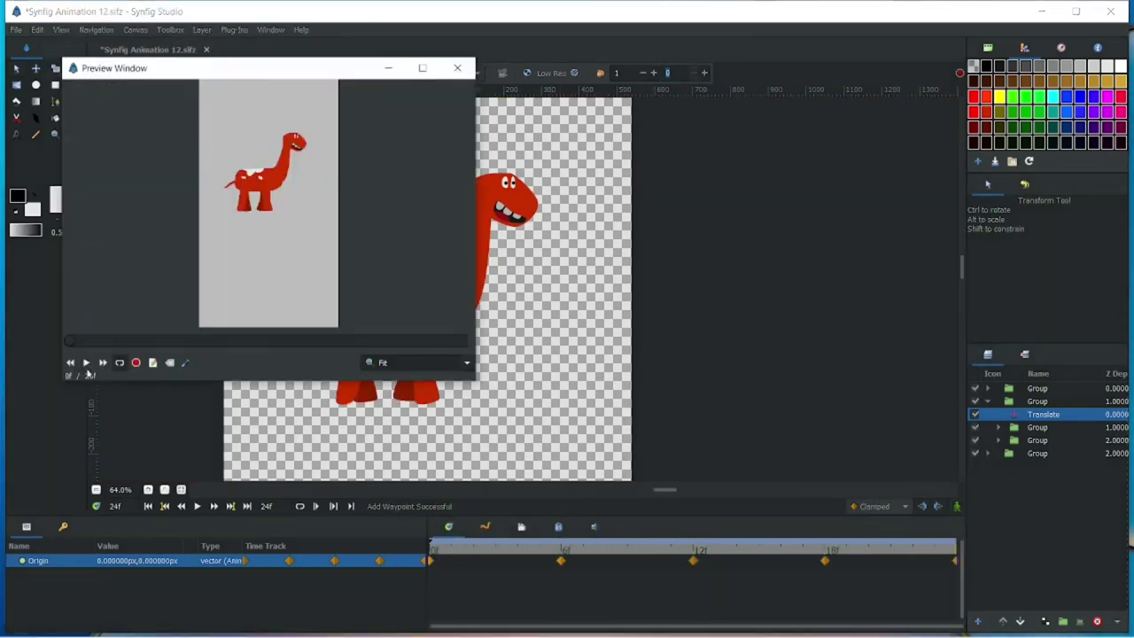
# Close the preview and group the two selected groups together
pyautogui.click(458, 68)
pyautogui.click(1036, 427)
pyautogui.rightClick(1037, 440)
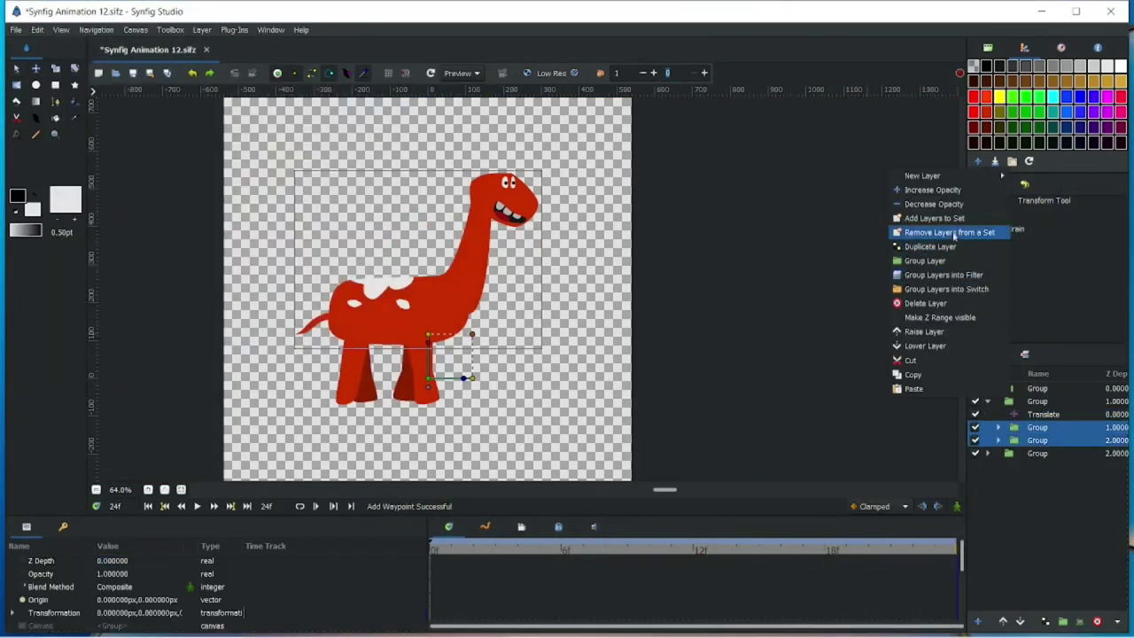
pyautogui.click(926, 320)
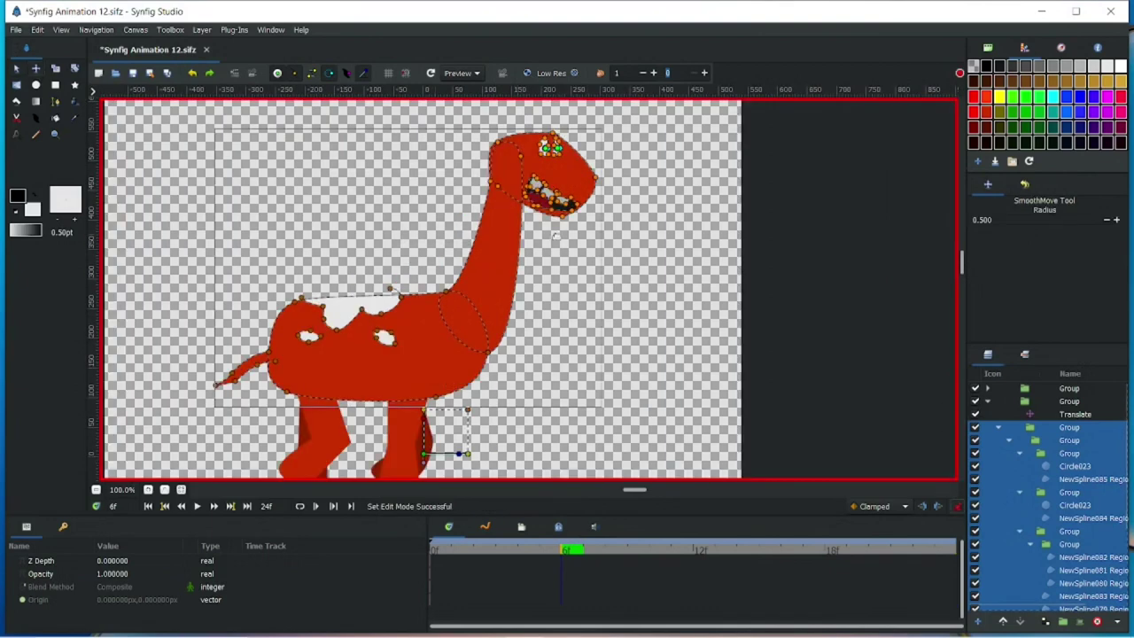
# Shift the head and neck, key waypoints on the combined group, and render a quick preview
pyautogui.moveTo(521, 158); pyautogui.dragTo(532, 163)
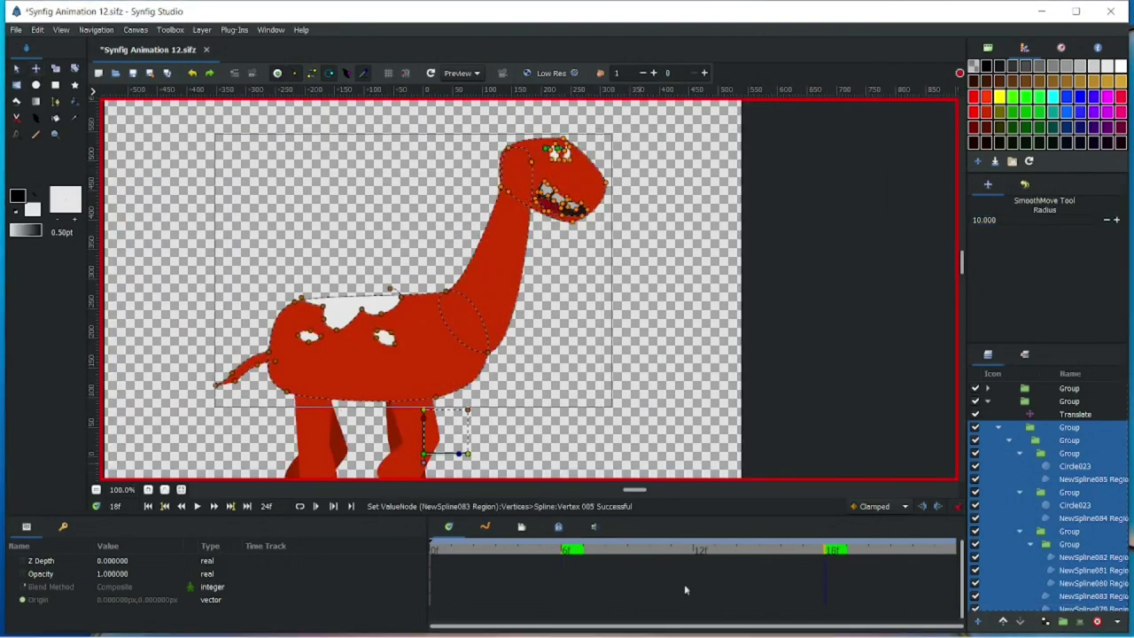
pyautogui.click(1036, 427)
pyautogui.rightClick(561, 564)
pyautogui.click(620, 439)
pyautogui.rightClick(432, 564)
pyautogui.click(469, 443)
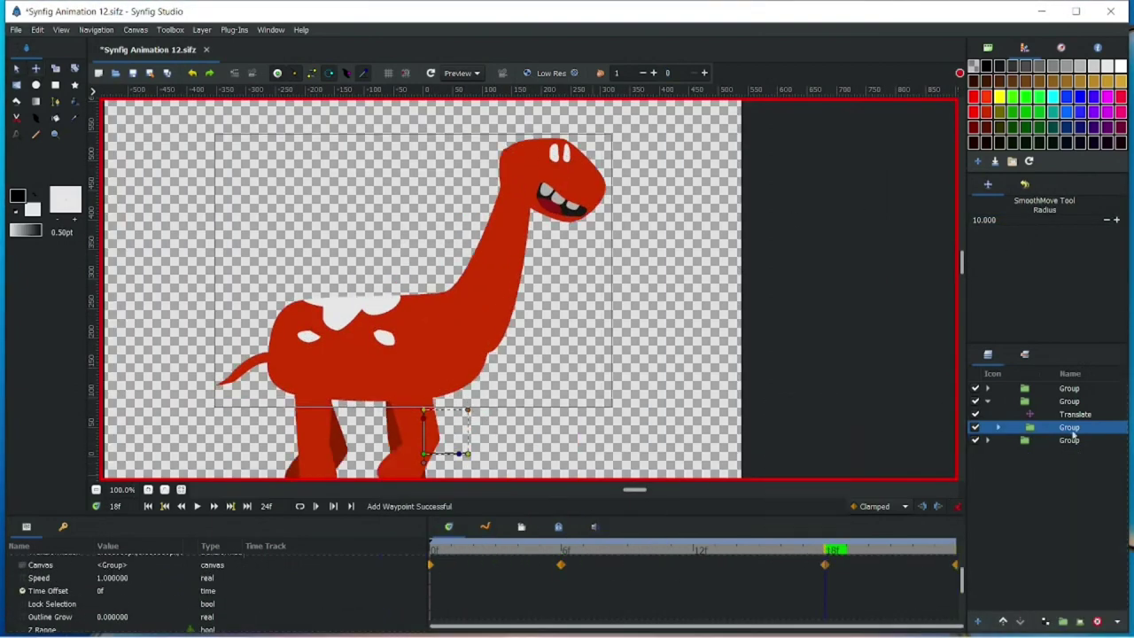
pyautogui.moveTo(560, 551); pyautogui.dragTo(527, 551)
pyautogui.click(976, 401)
pyautogui.click(190, 161)
# Set waypoint interpolation for all layers in the middle group
pyautogui.click(977, 403)
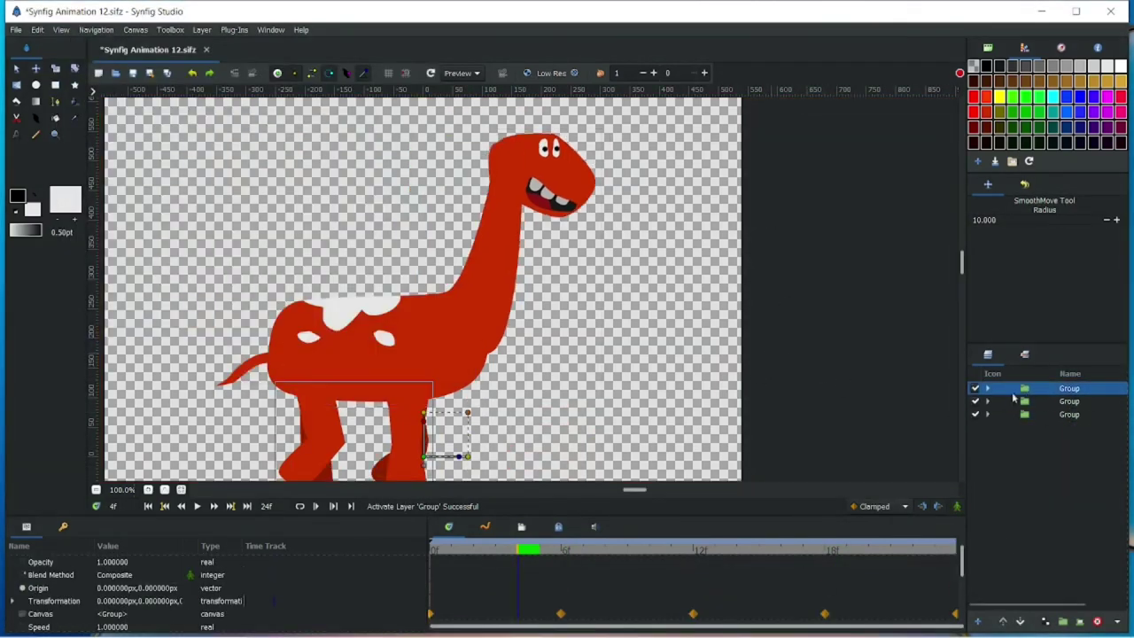
pyautogui.hotkey('ctrl', 'shift', 'a')
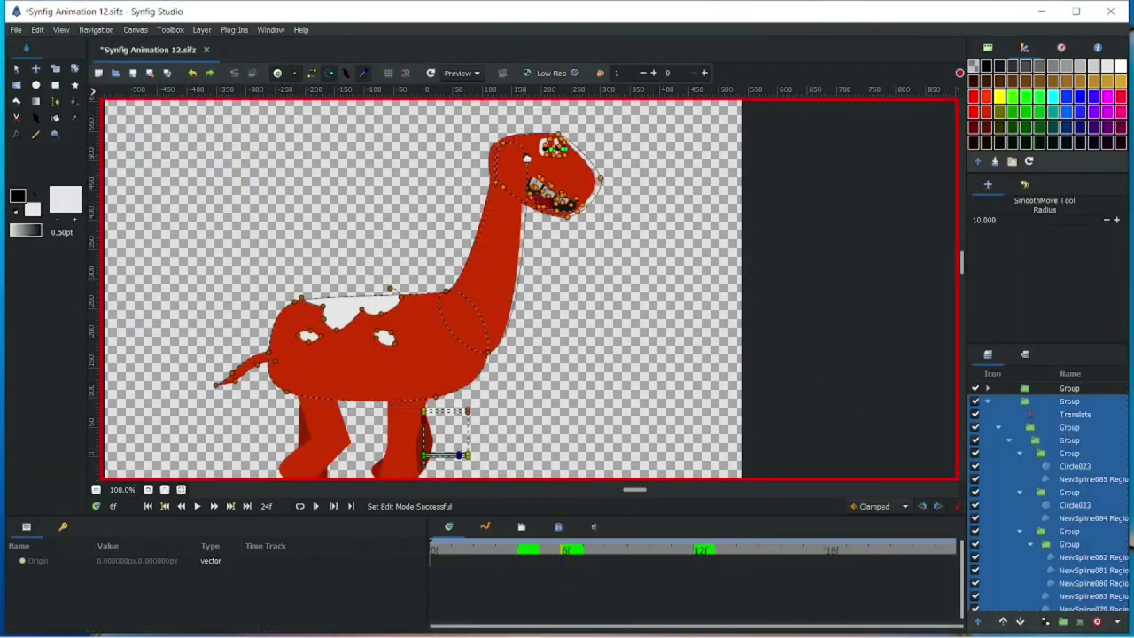
pyautogui.rightClick(432, 583)
pyautogui.click(464, 575)
pyautogui.rightClick(561, 584)
# At frame 9, tilt the dinosaur's head into a new pose and scrub to check the motion
pyautogui.click(585, 574)
pyautogui.hotkey('ctrl', 'shift', 'a')
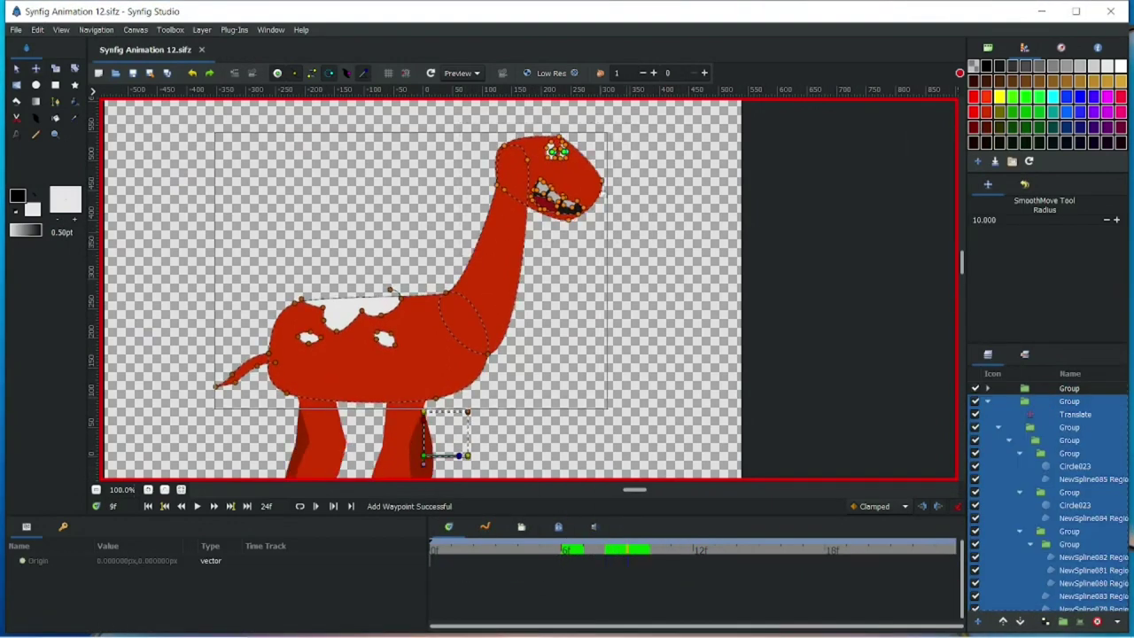
pyautogui.moveTo(690, 549); pyautogui.dragTo(737, 550)
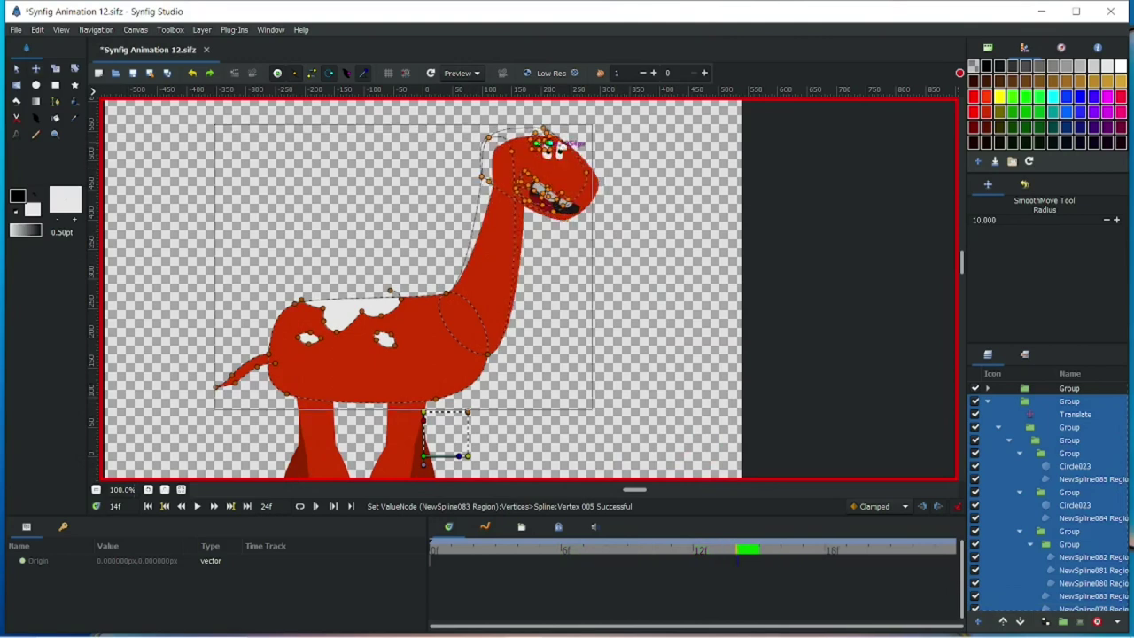
pyautogui.scroll(-2, 667, 609)
pyautogui.moveTo(735, 550)
pyautogui.mouseDown()
pyautogui.moveTo(892, 551)
pyautogui.moveTo(481, 549)
pyautogui.mouseUp()
# Render the animation preview, watch it full-screen, then close it
pyautogui.click(461, 73)
pyautogui.click(441, 301)
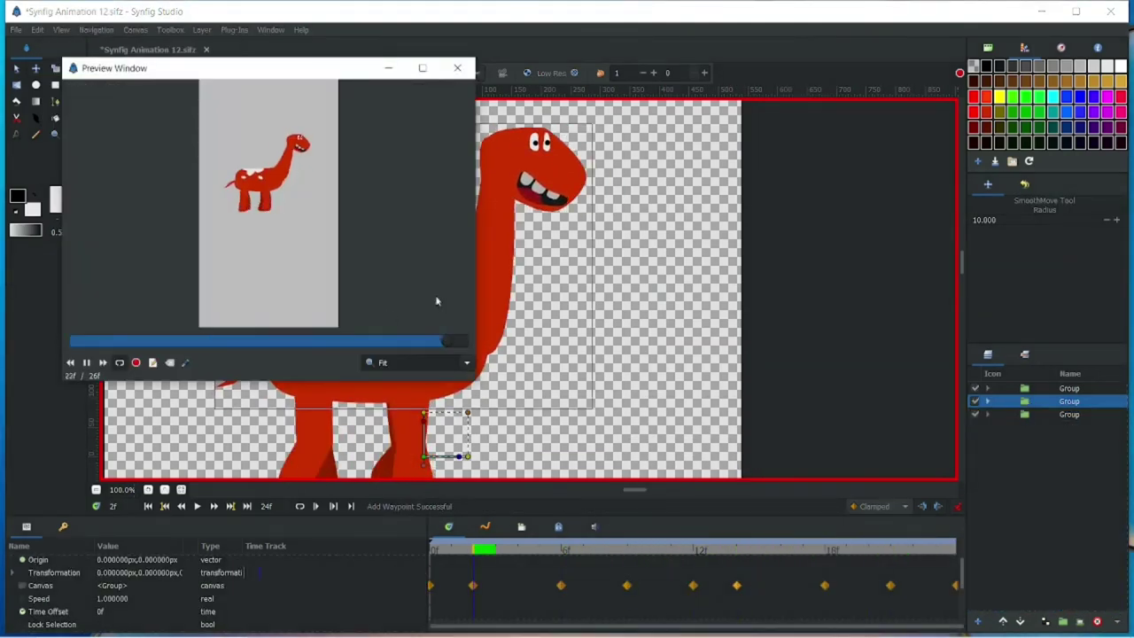
pyautogui.click(422, 68)
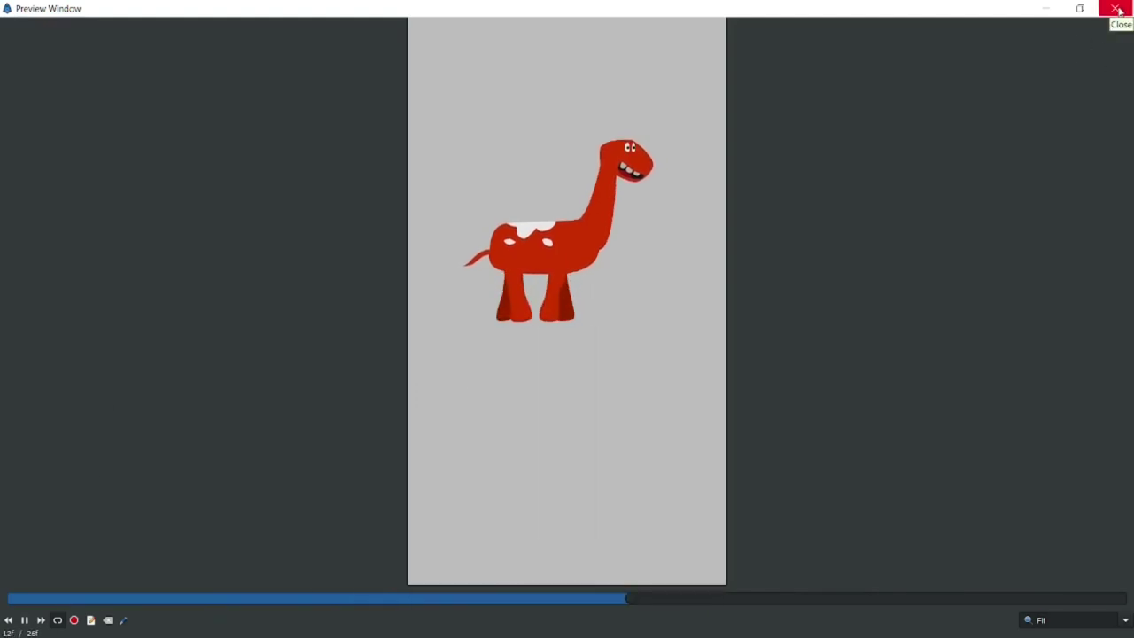
pyautogui.click(1118, 10)
# Zoom in and close the curved horn spline into a filled shape on the head
pyautogui.scroll(2, 489, 230)
pyautogui.scroll(2, 489, 230)
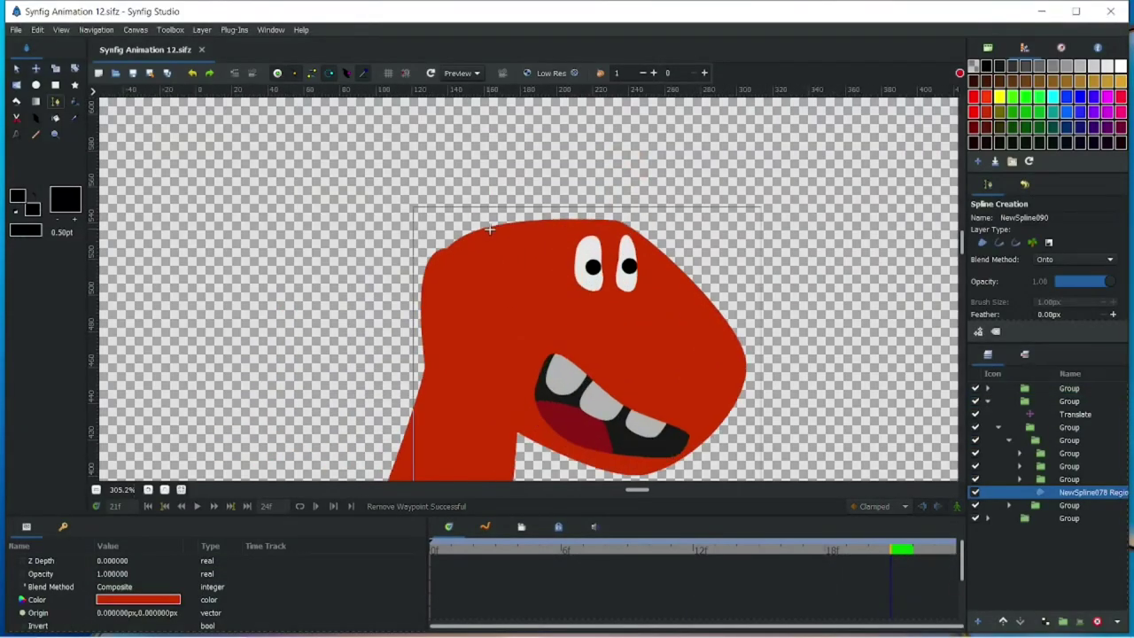
pyautogui.click(492, 227)
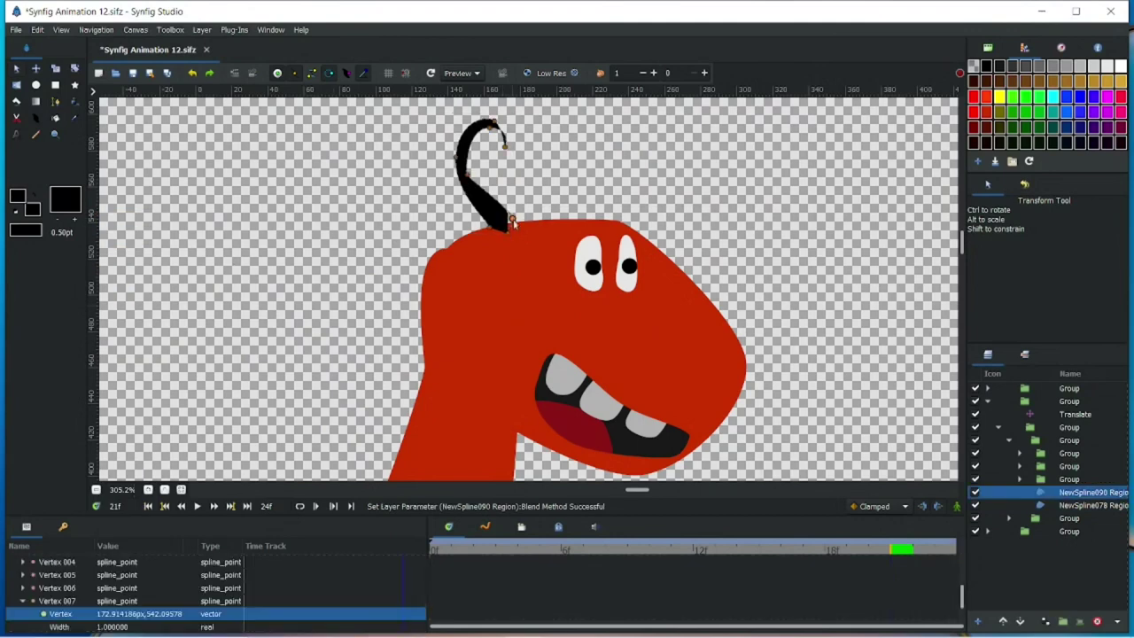
pyautogui.click(687, 210)
pyautogui.scroll(-4, 686, 211)
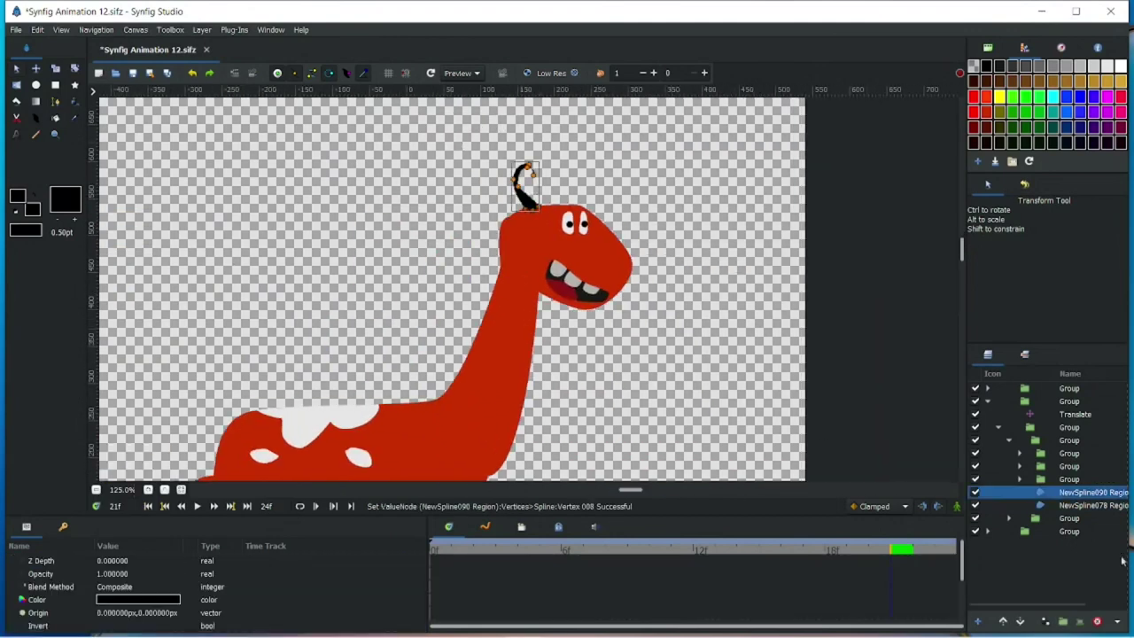
# In animate mode, key the horn's waypoints at frame 12, then leave animate mode
pyautogui.click(957, 506)
pyautogui.click(697, 550)
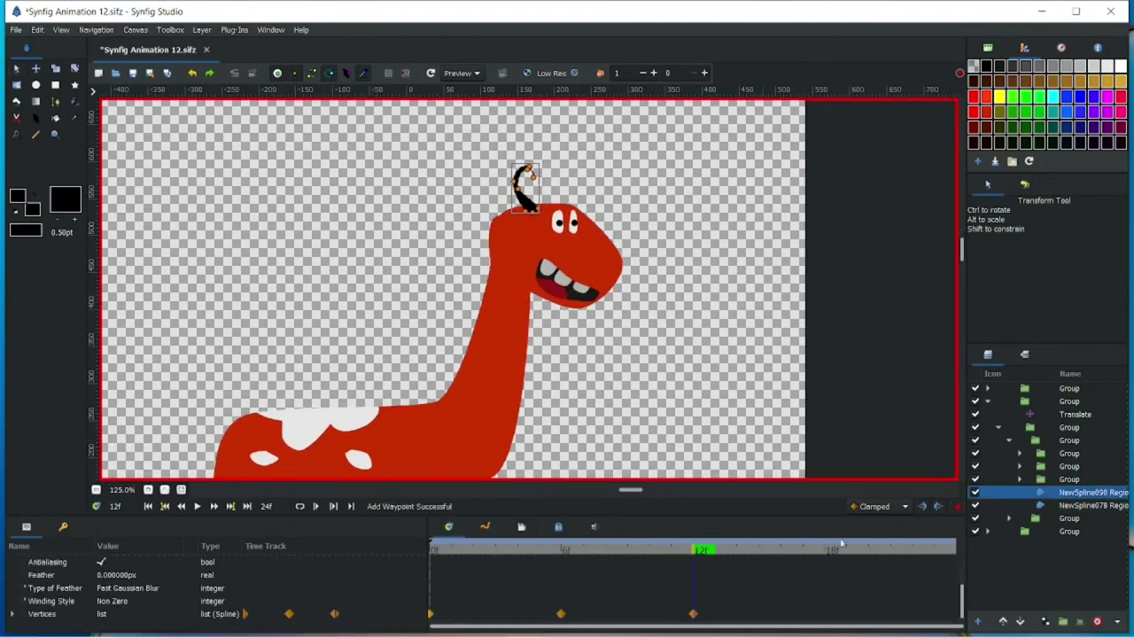
pyautogui.rightClick(561, 613)
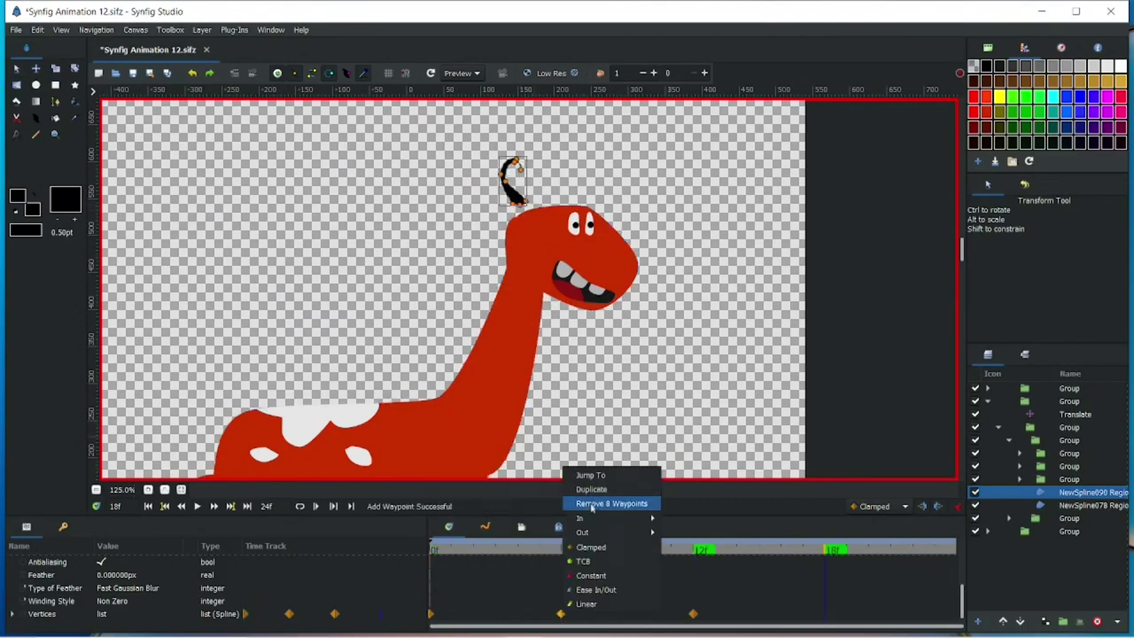
pyautogui.rightClick(432, 614)
pyautogui.click(1116, 8)
pyautogui.scroll(-3, 567, 292)
pyautogui.click(957, 506)
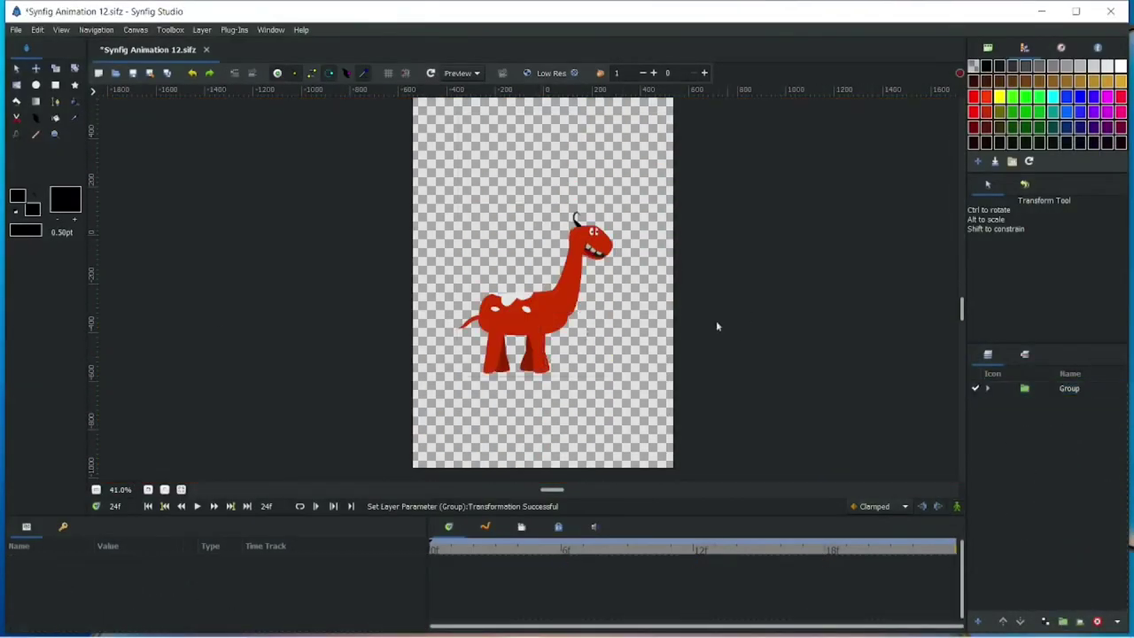
# Add a gradient sky layer across the canvas, placed beneath the dinosaur
pyautogui.click(704, 355)
pyautogui.click(35, 101)
pyautogui.moveTo(548, 165); pyautogui.dragTo(549, 442)
pyautogui.click(1020, 621)
# Pick a darker HSV colour and draw the mountain spline, pulling its corners to the bottom
pyautogui.click(32, 209)
pyautogui.click(502, 274)
pyautogui.click(461, 351)
pyautogui.click(715, 438)
pyautogui.hotkey('alt', 'b')
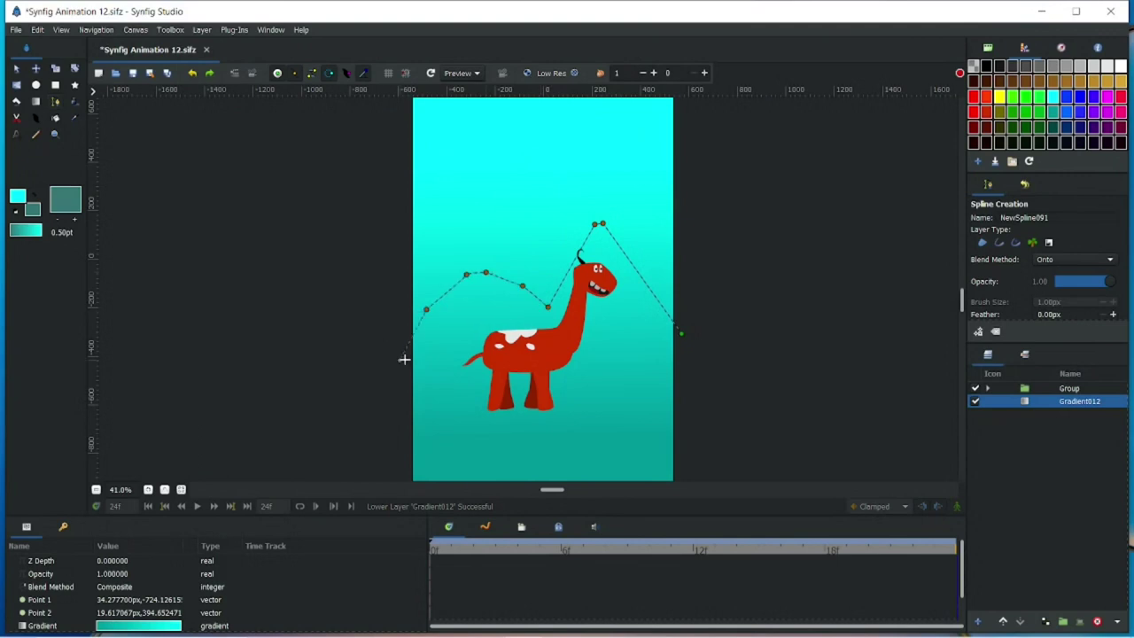
pyautogui.click(681, 333)
pyautogui.moveTo(680, 368); pyautogui.dragTo(683, 409)
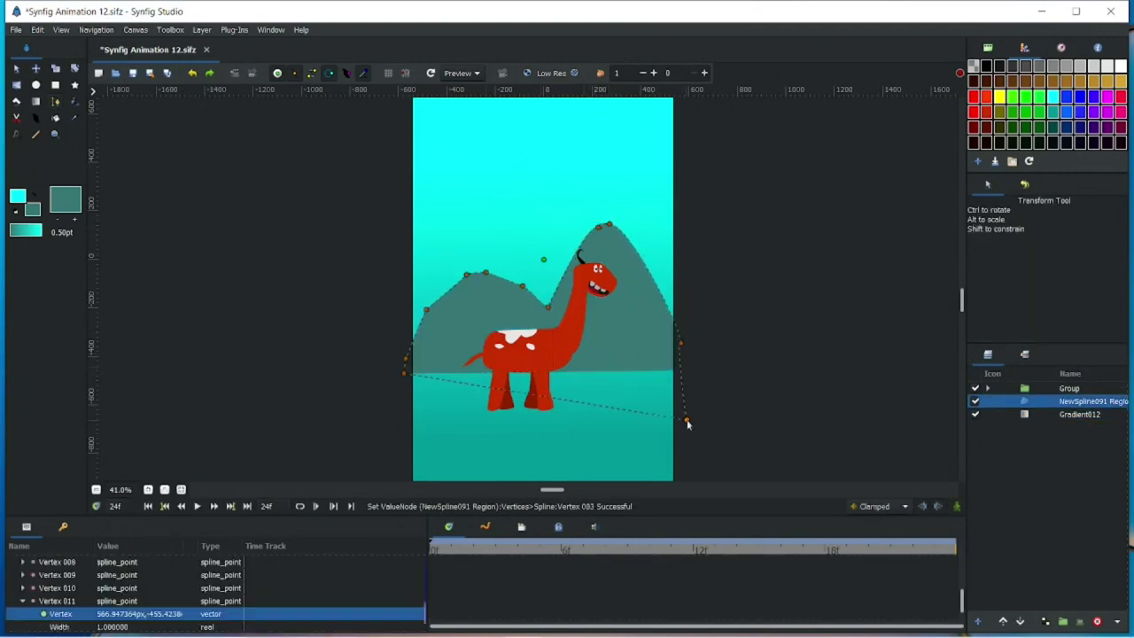
pyautogui.moveTo(404, 373); pyautogui.dragTo(430, 445)
# Select the sky gradient layer, save the file, and choose a new colour
pyautogui.click(1079, 413)
pyautogui.hotkey('ctrl', 's')
pyautogui.click(991, 81)
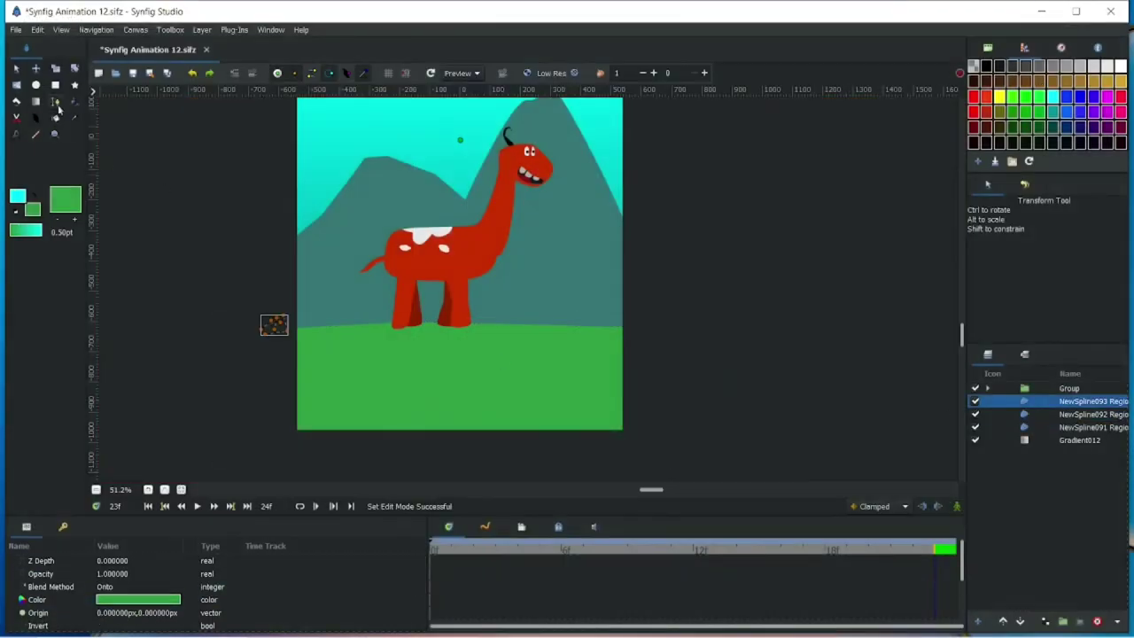
# Draw three grass blade shapes and group them into a collapsed grass group
pyautogui.click(425, 266)
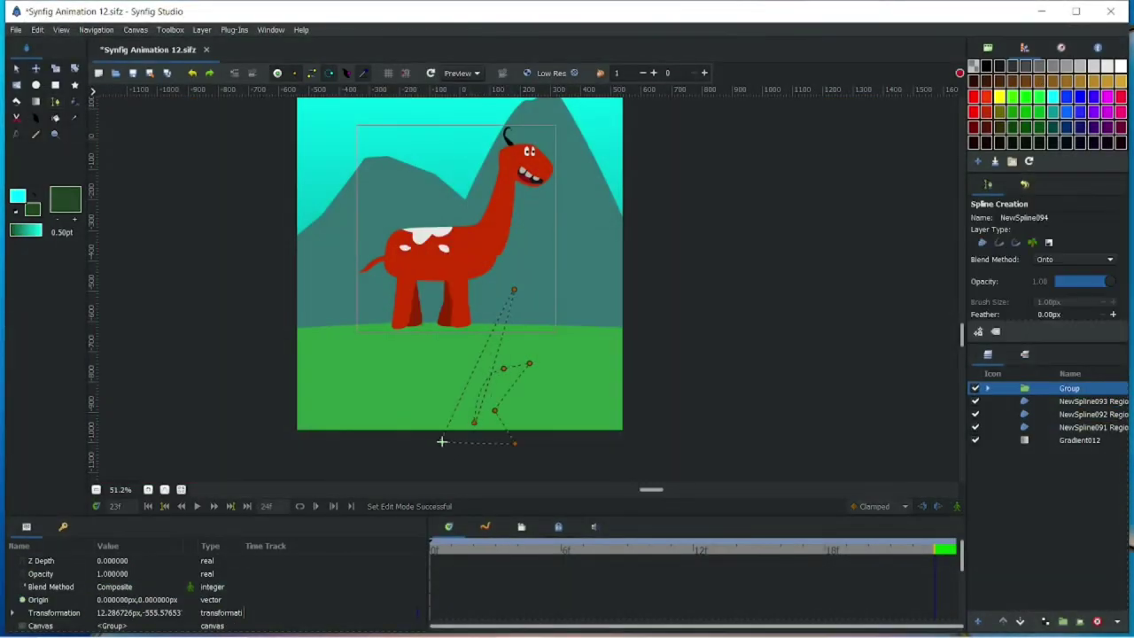
pyautogui.click(436, 443)
pyautogui.moveTo(441, 438); pyautogui.dragTo(398, 426)
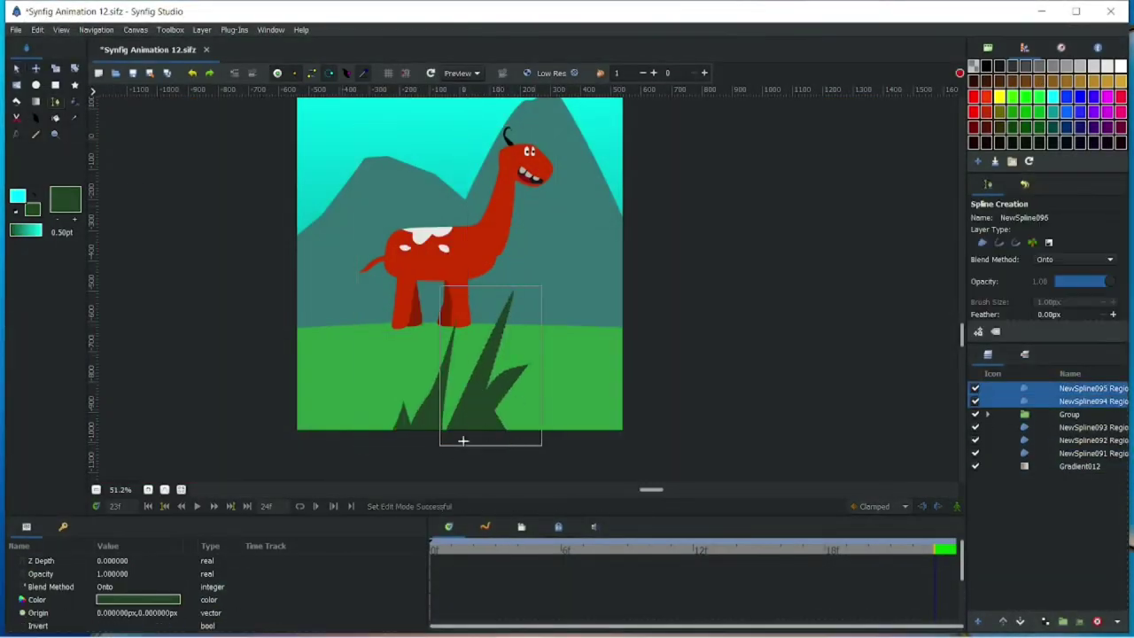
pyautogui.click(312, 445)
pyautogui.hotkey('alt', 'a')
pyautogui.hotkey('ctrl', 'g')
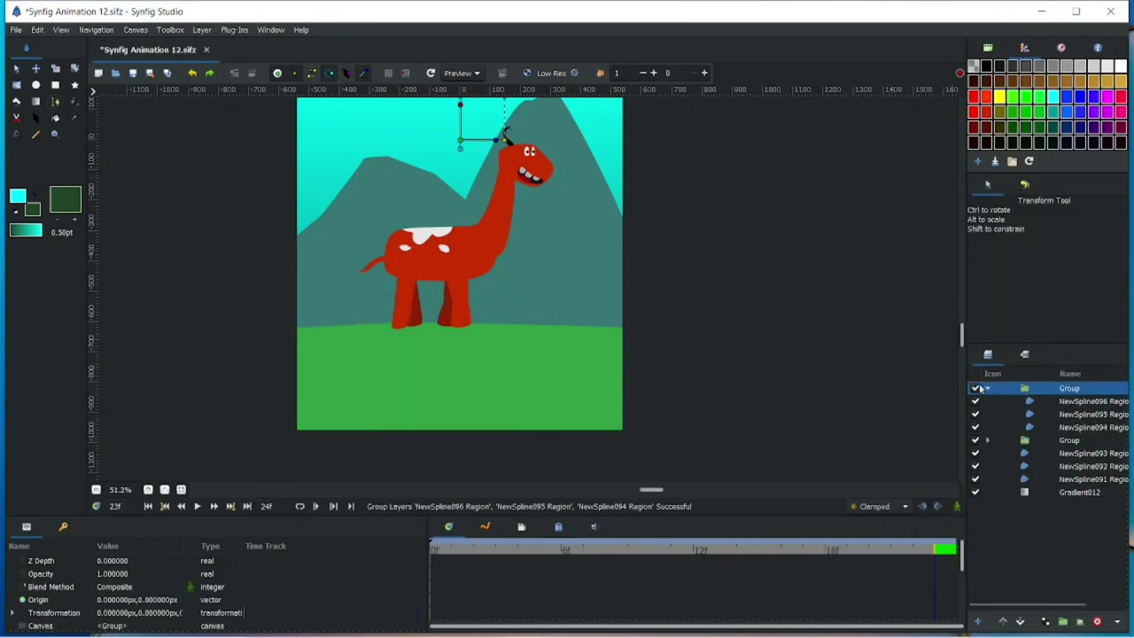
pyautogui.click(988, 388)
# In animate mode, move the grass group off to the right at frame 24 and preview
pyautogui.click(956, 506)
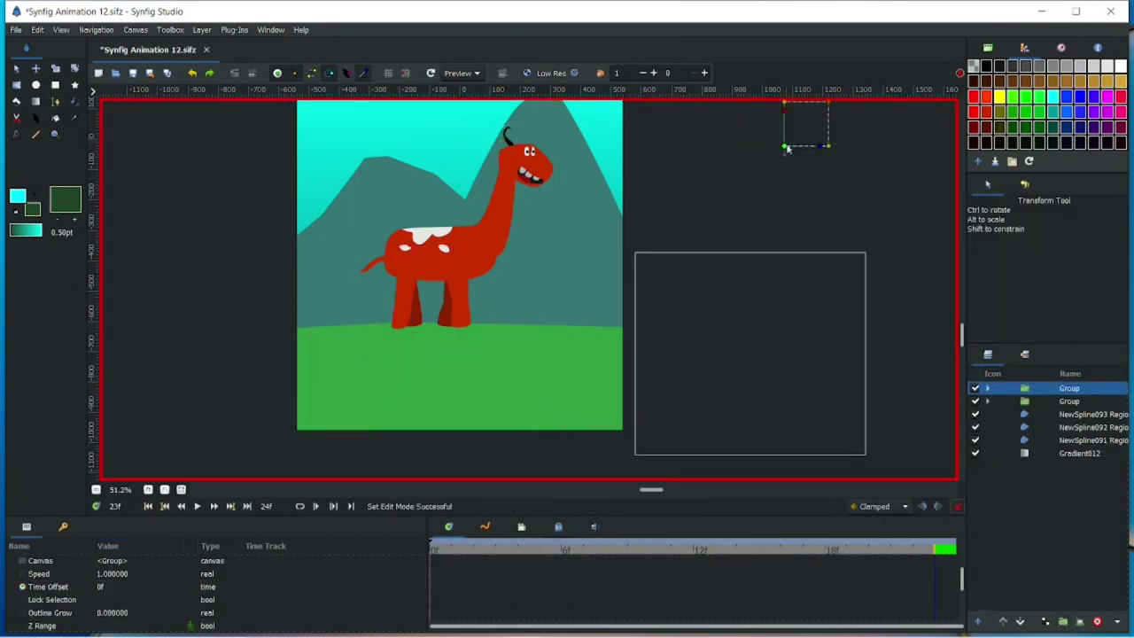
pyautogui.moveTo(764, 162); pyautogui.dragTo(978, 553)
pyautogui.click(463, 73)
pyautogui.click(182, 163)
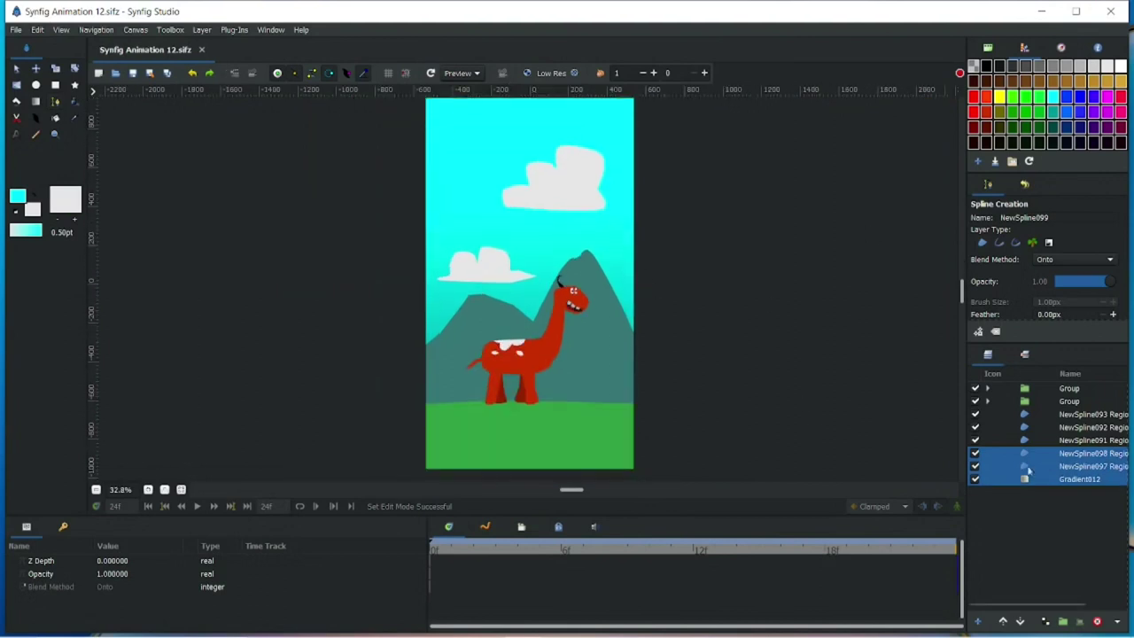
# Select the green grass layer, pause the preview, and clear the old render file extension
pyautogui.click(1027, 413)
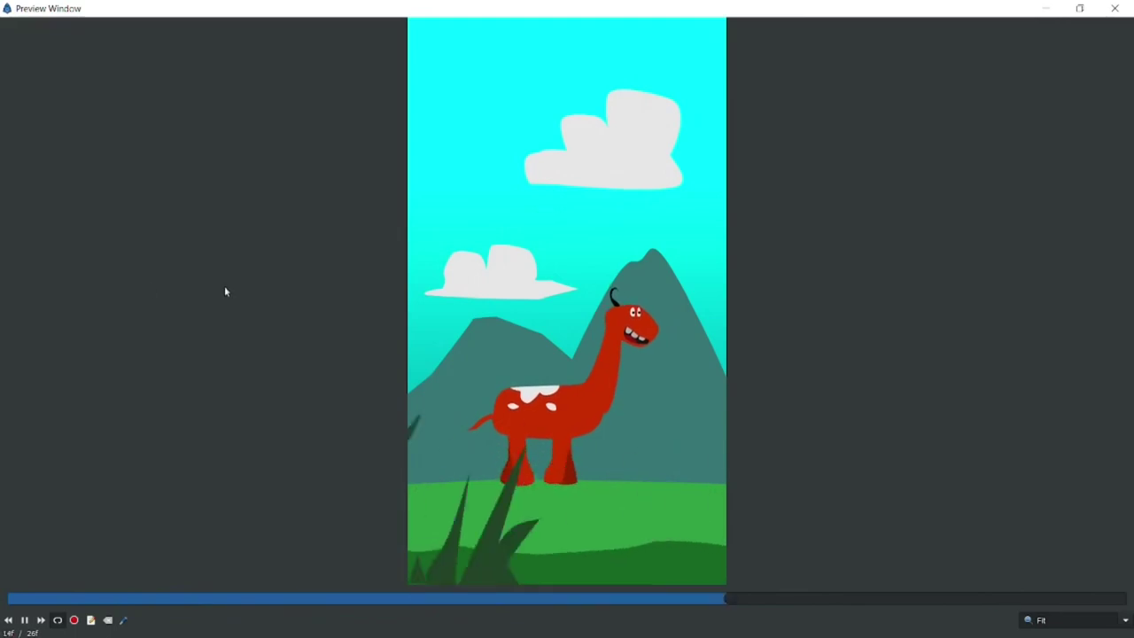
pyautogui.click(24, 620)
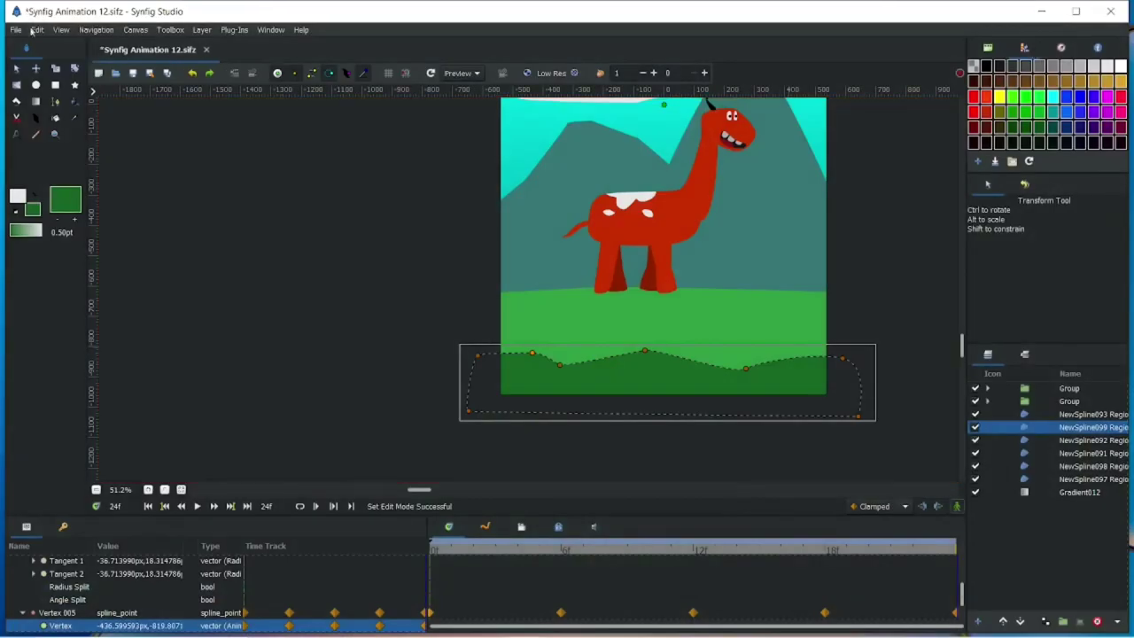
pyautogui.press('BackSpace')
# Set the output extension to mp4 and render Synfig Animation 12.mp4
pyautogui.write('mp4')
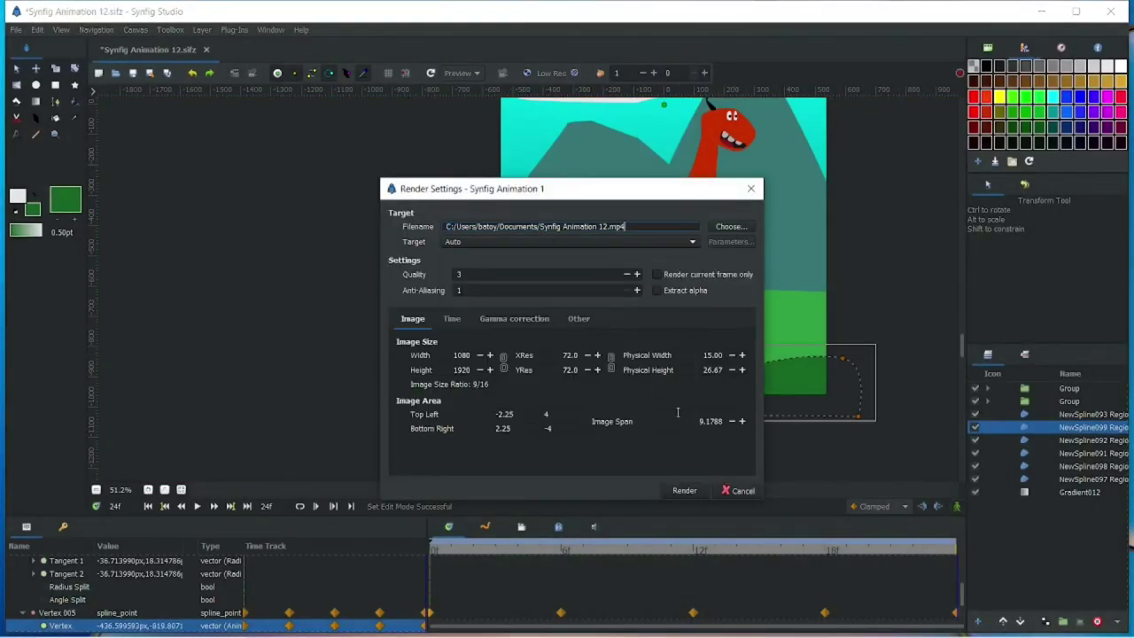
pyautogui.click(684, 490)
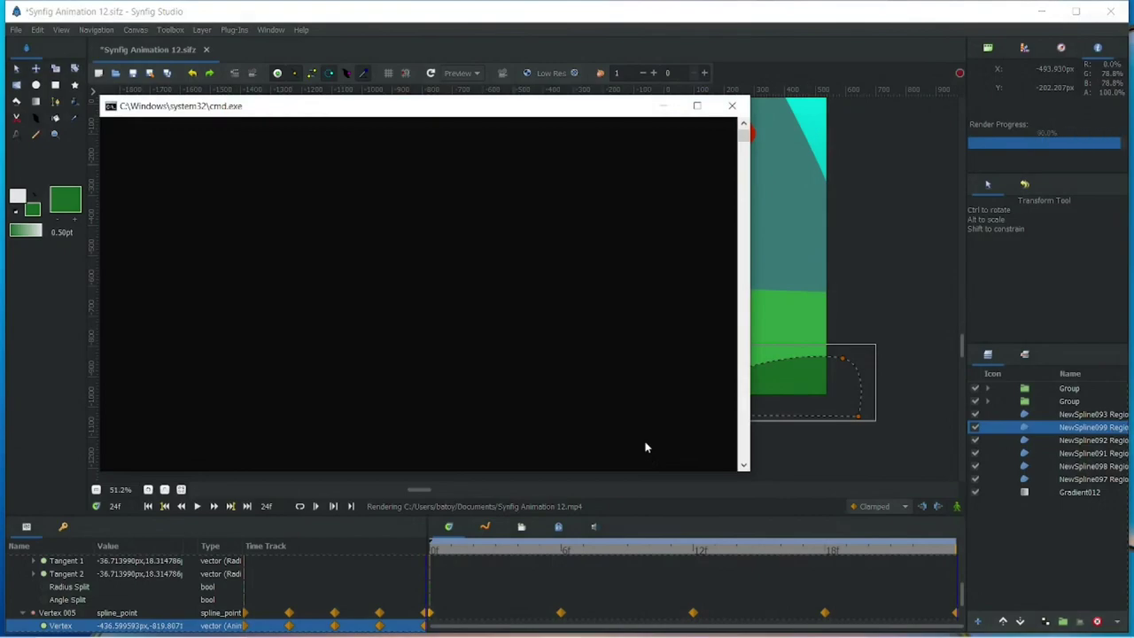